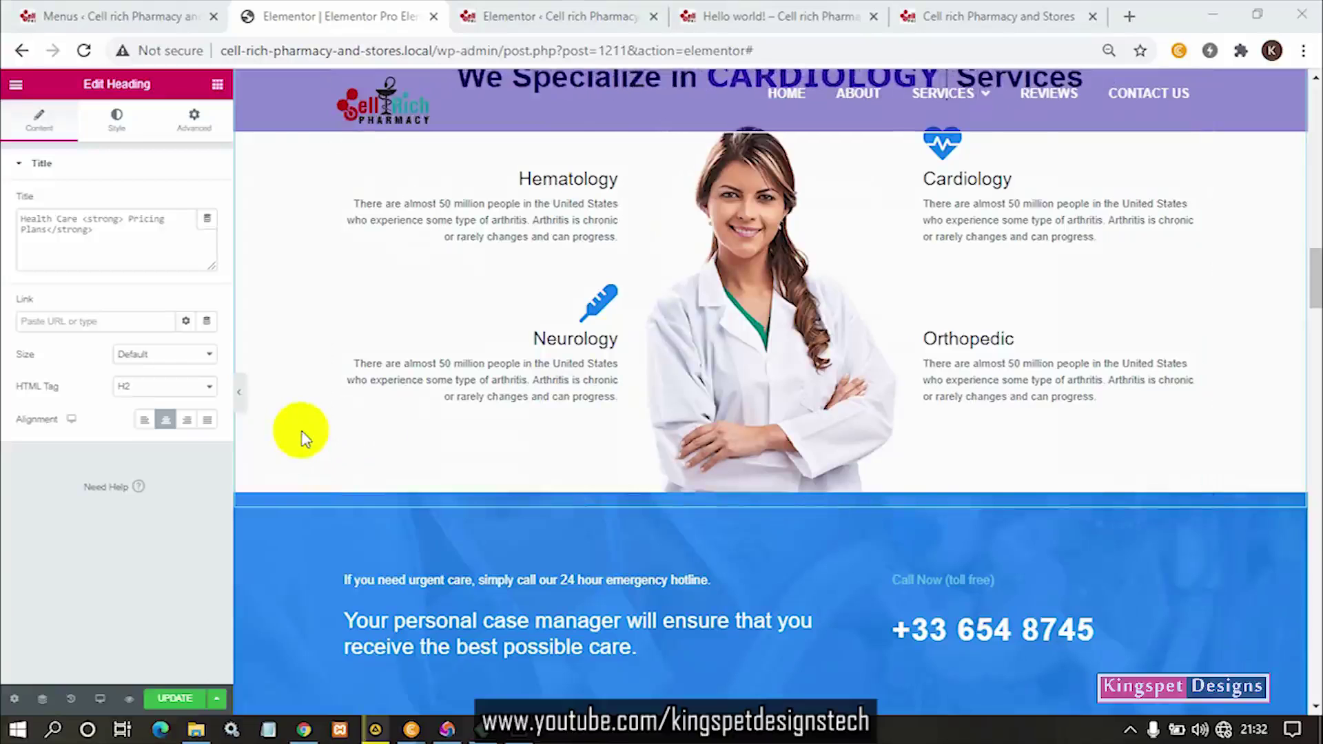
Insert a new single-column section between the specialties section with the doctor's photo and the blue emergency hotline section
left_click(217, 84)
scroll(114, 331, "down", 5)
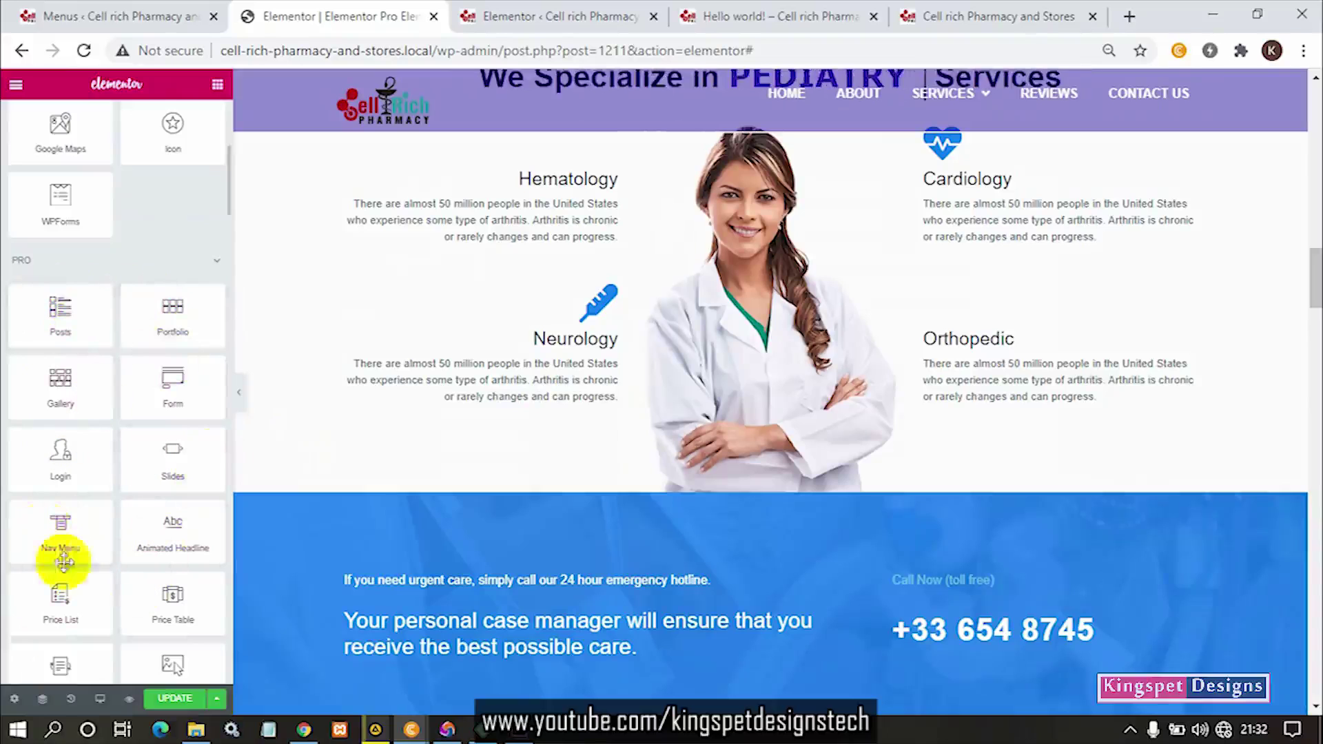
scroll(186, 421, "down", 1)
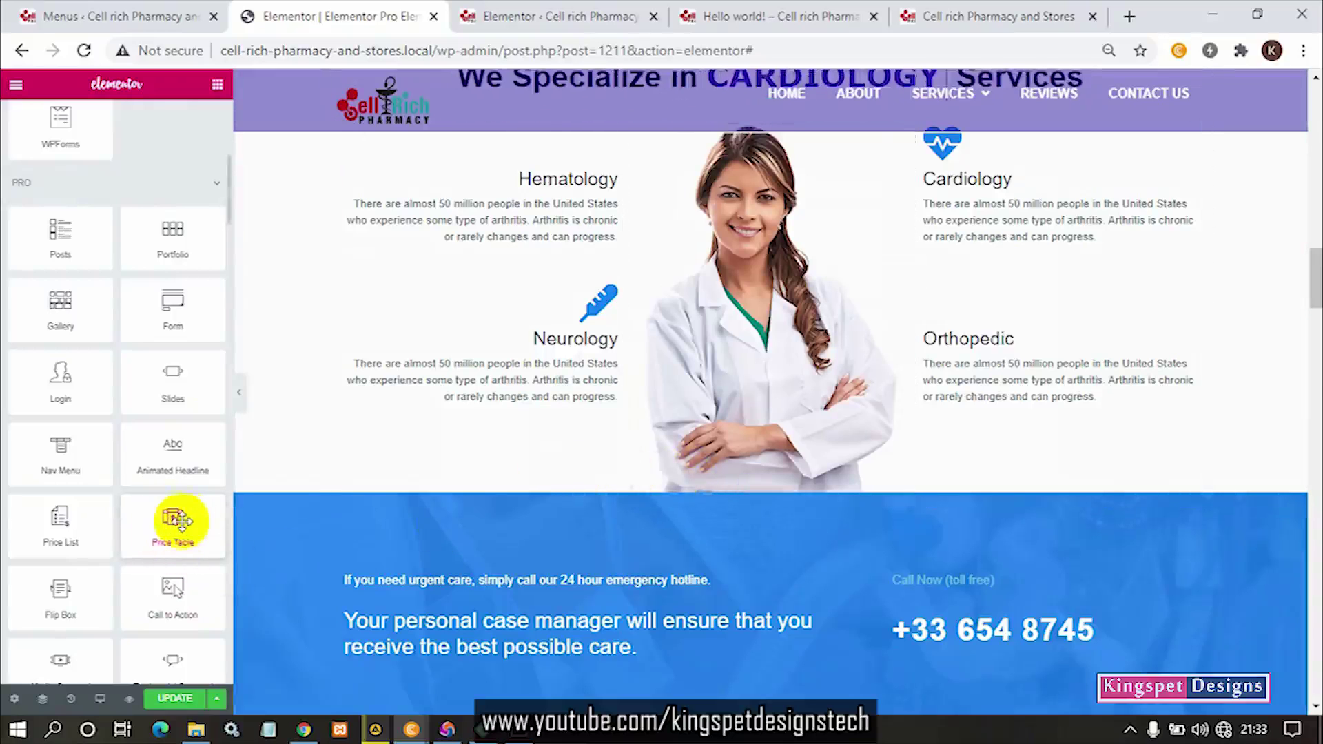
scroll(669, 496, "up", 2)
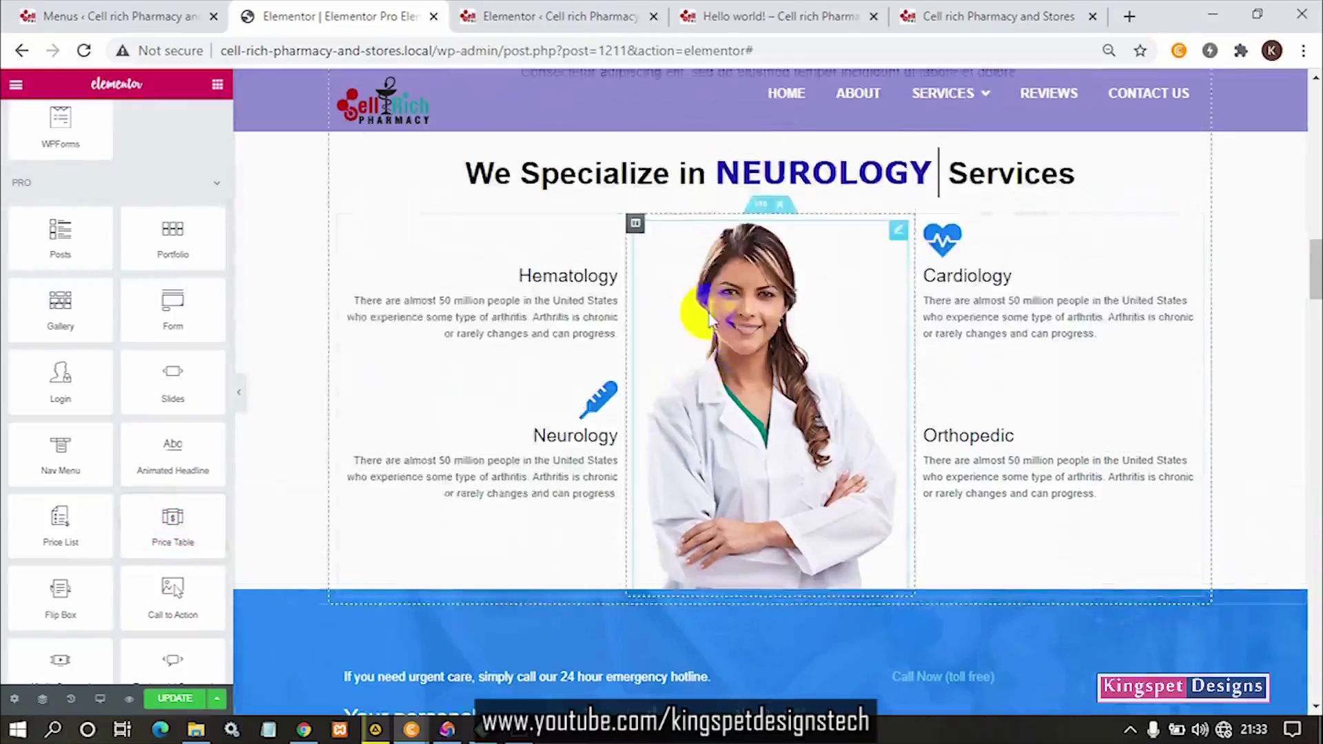
scroll(712, 441, "up", 3)
scroll(725, 539, "down", 4)
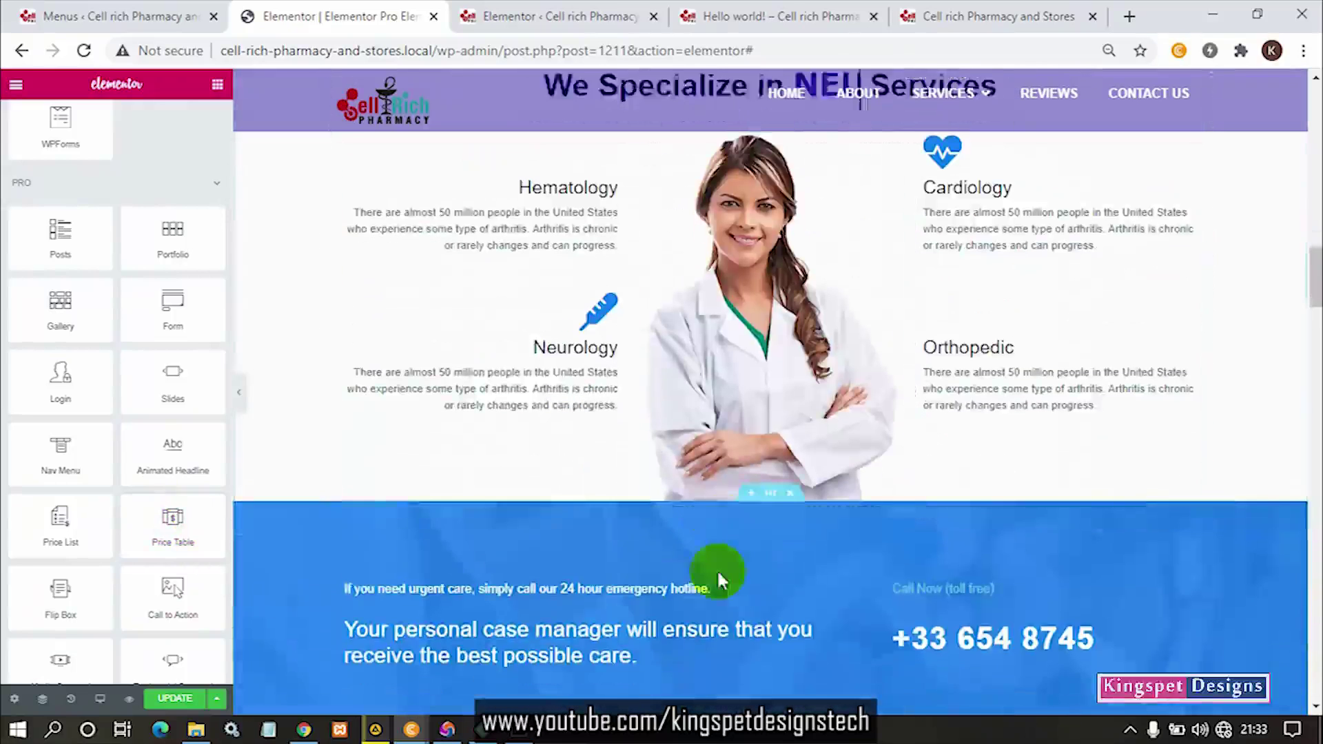
left_click(749, 486)
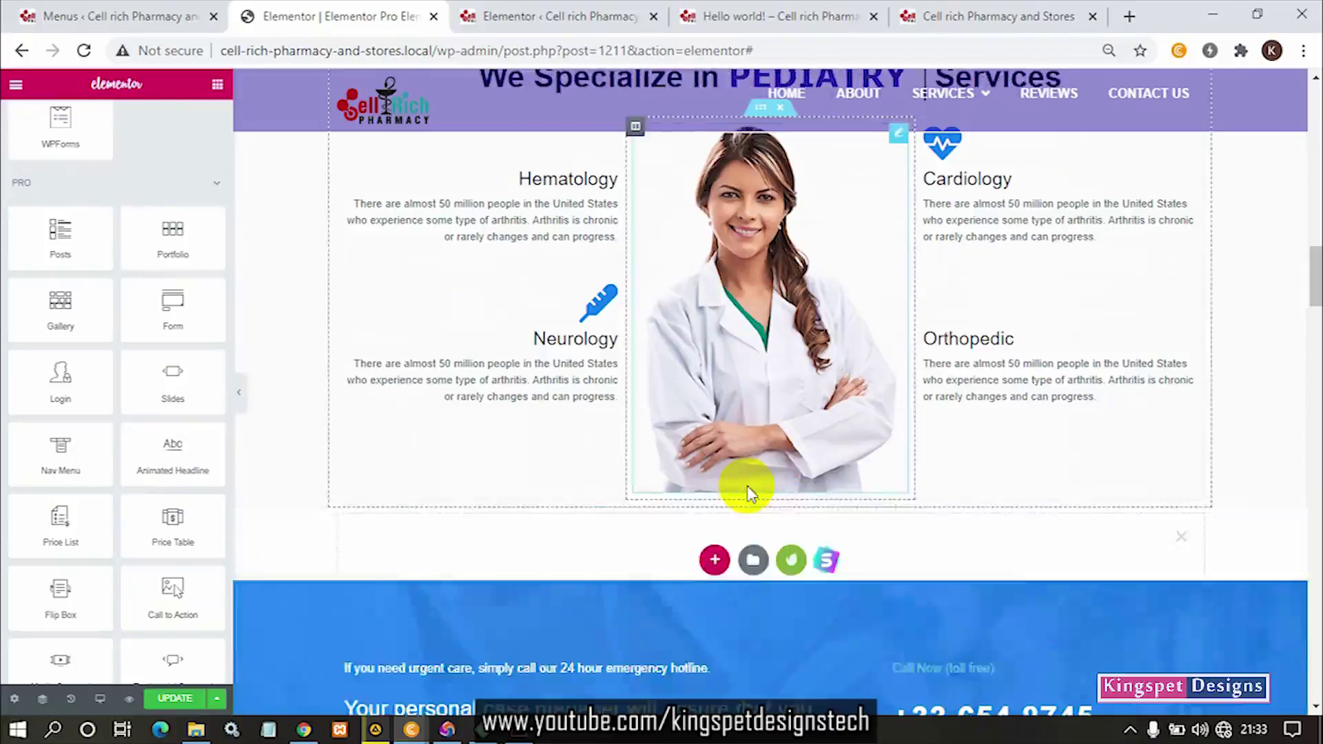
left_click(715, 565)
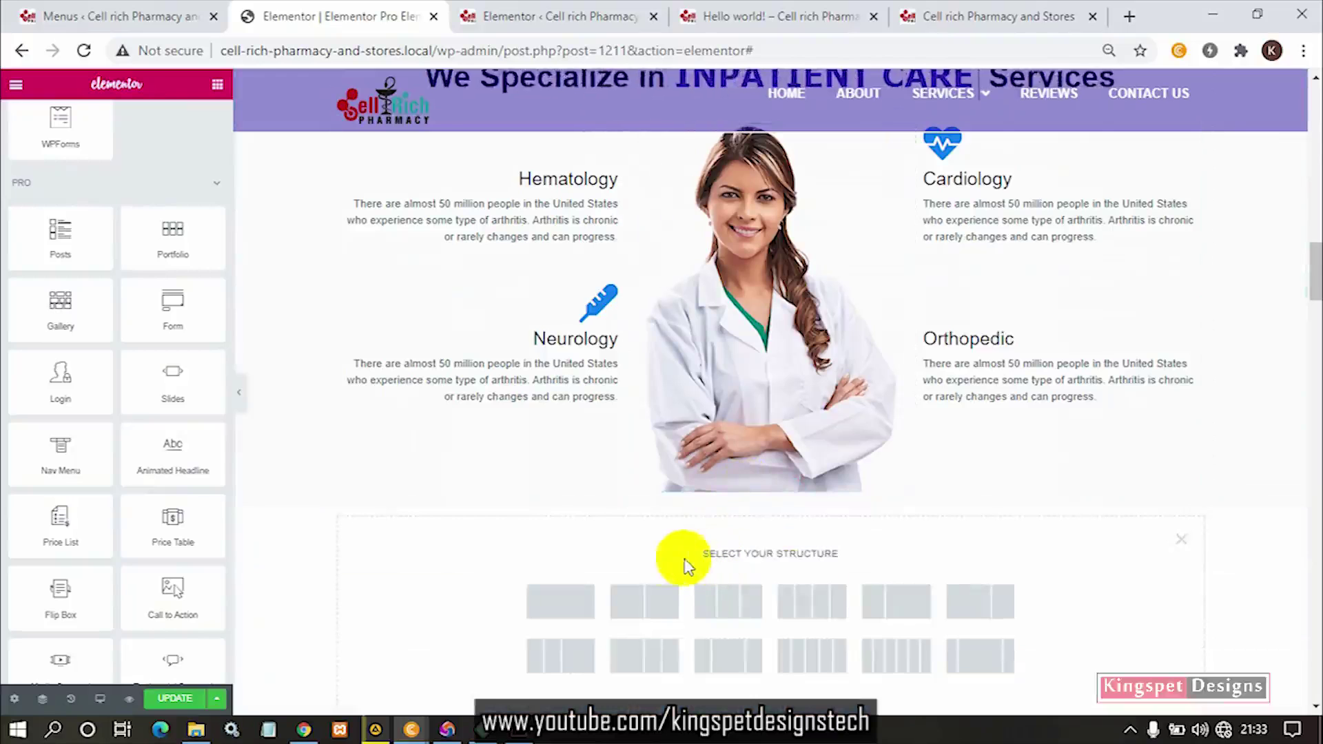
left_click(557, 607)
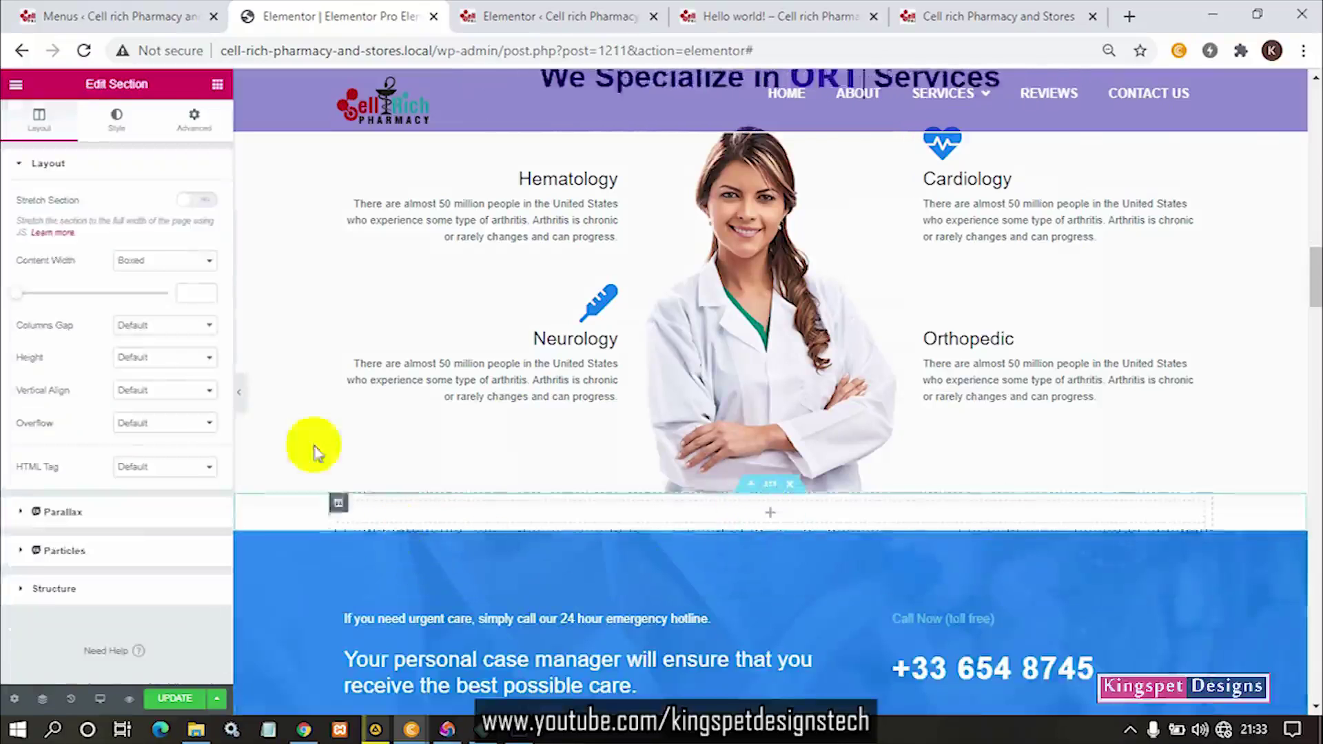
Add a Price Table widget to the new empty section and look over its default layout
left_click(218, 86)
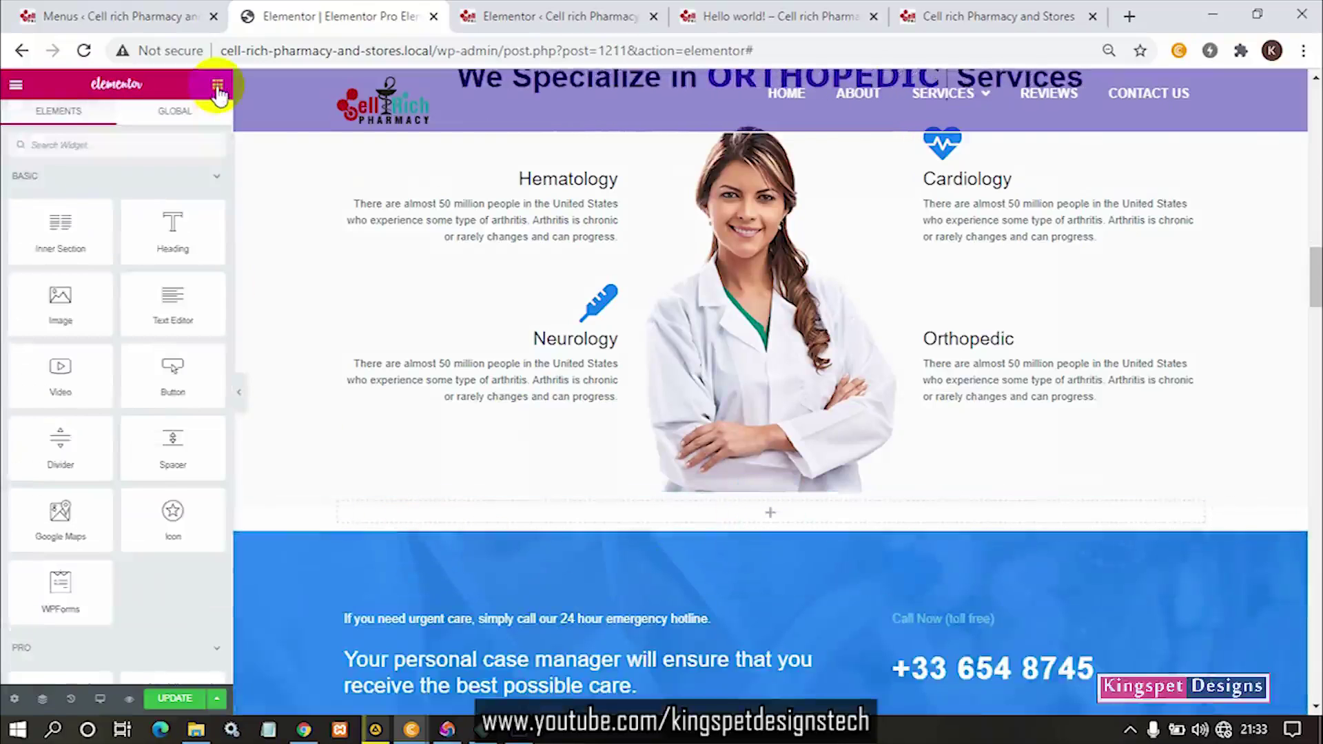
scroll(74, 532, "down", 5)
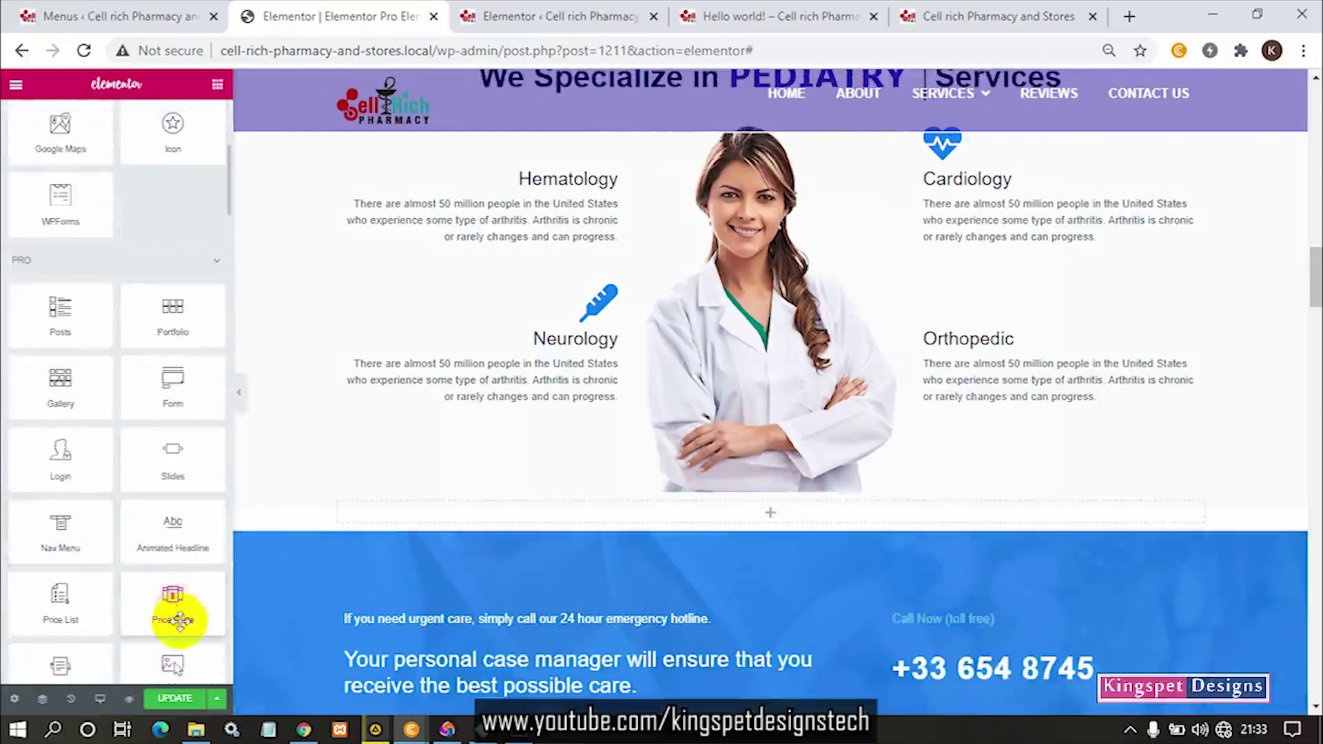
left_click_drag(177, 597, 543, 507)
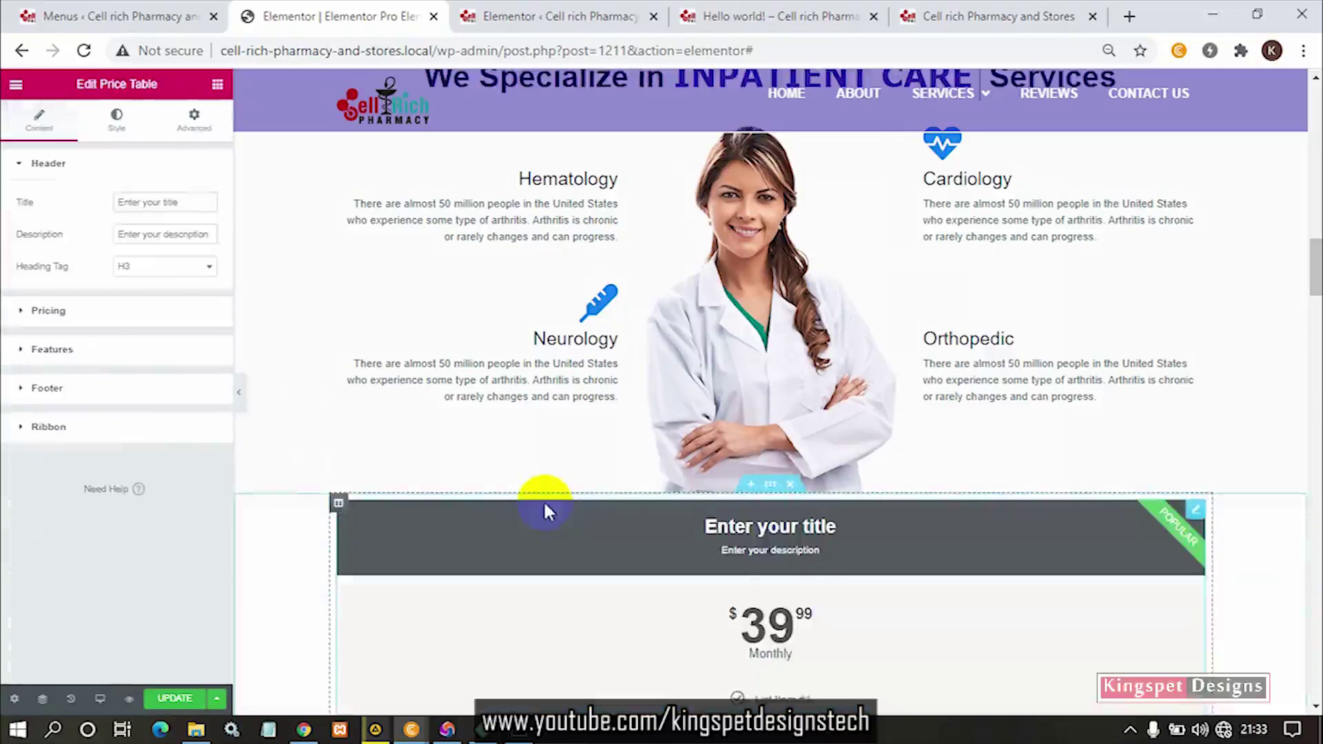
scroll(804, 470, "down", 6)
scroll(804, 471, "up", 5)
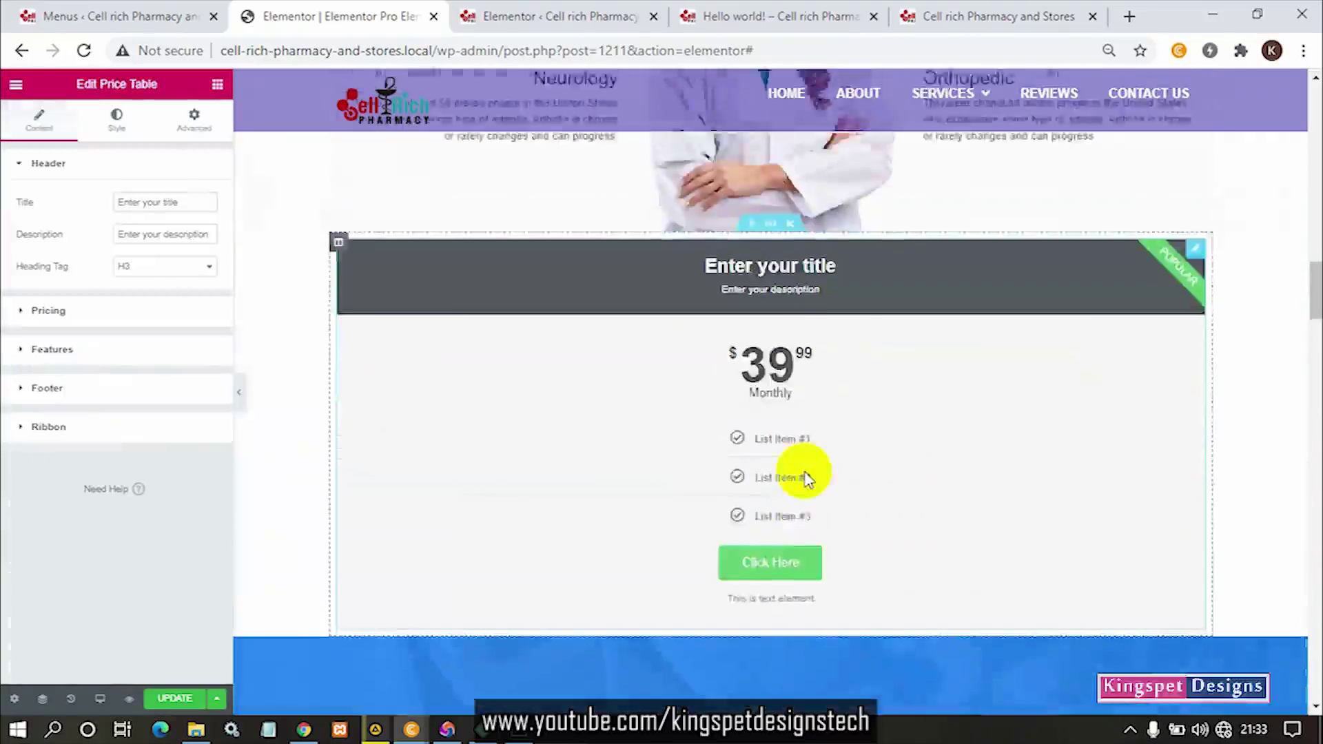
scroll(804, 471, "down", 4)
scroll(804, 472, "up", 2)
scroll(807, 479, "up", 2)
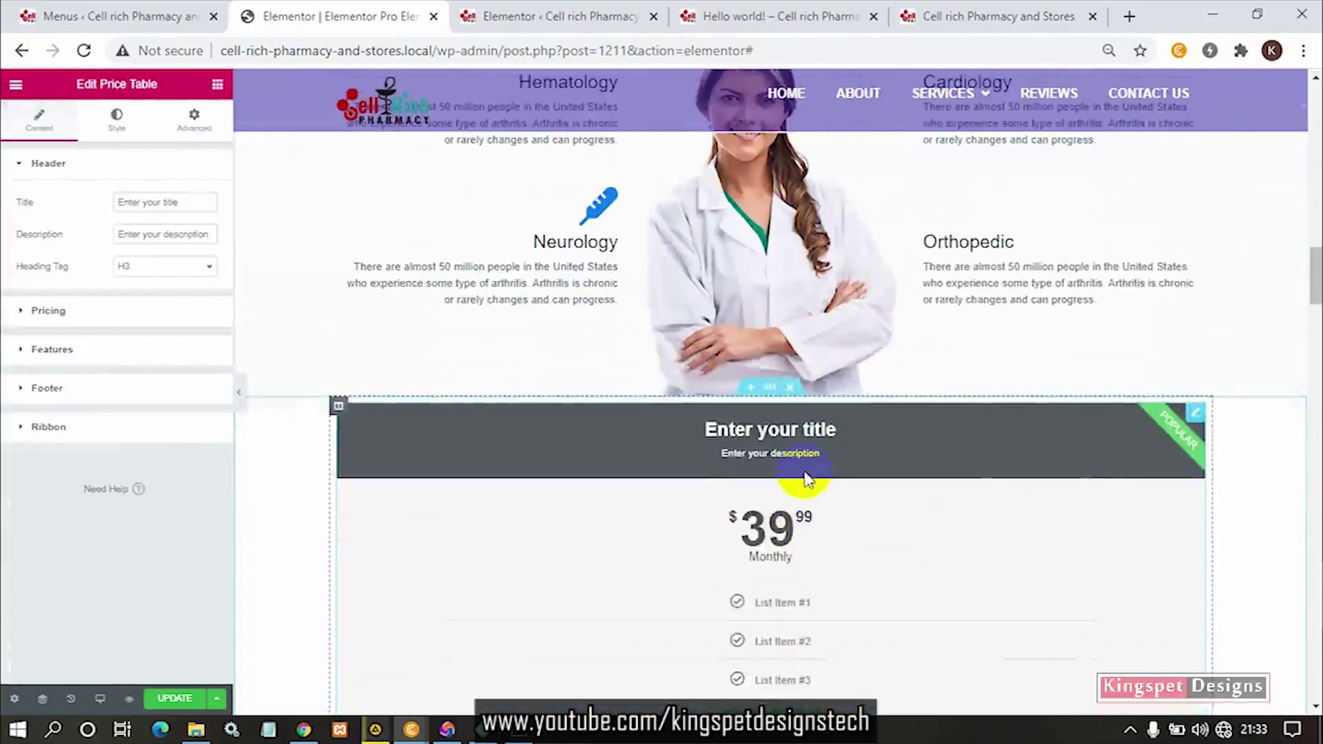
scroll(806, 479, "down", 1)
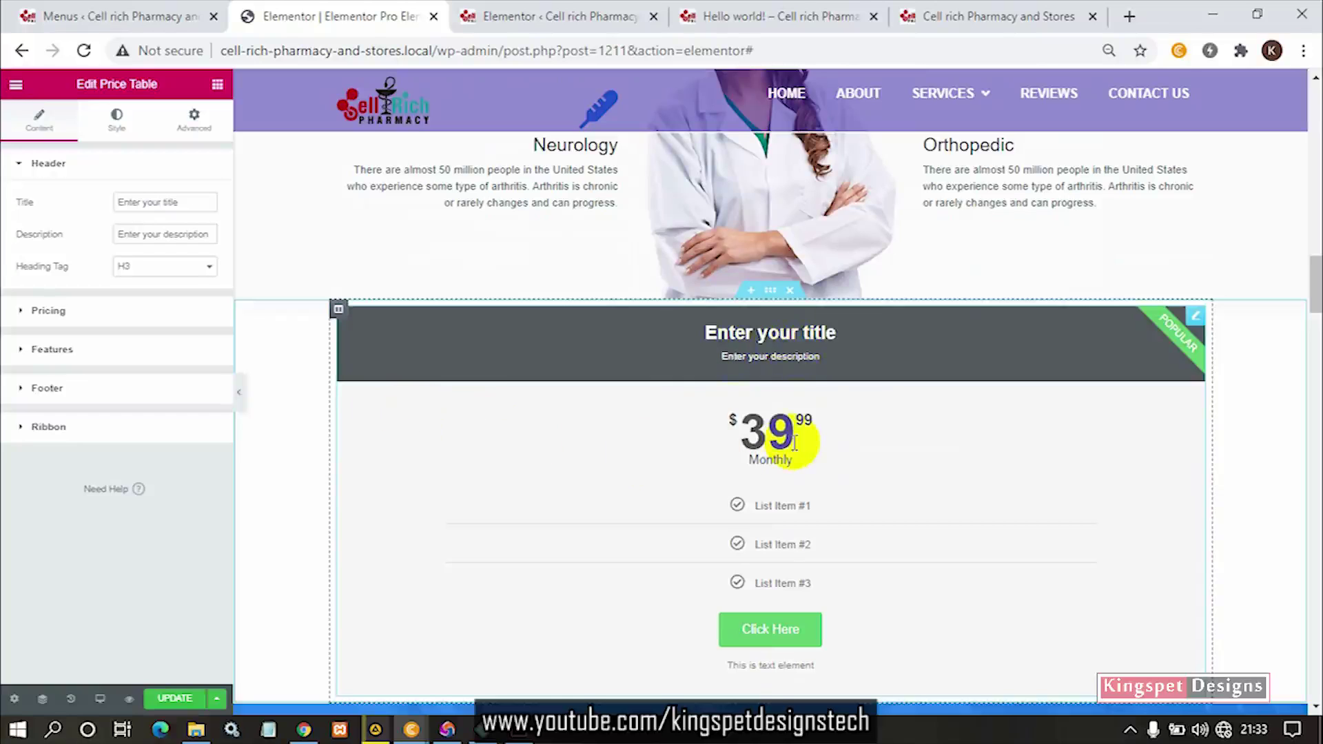
Duplicate the price table column twice to make a row of three price tables
right_click(338, 311)
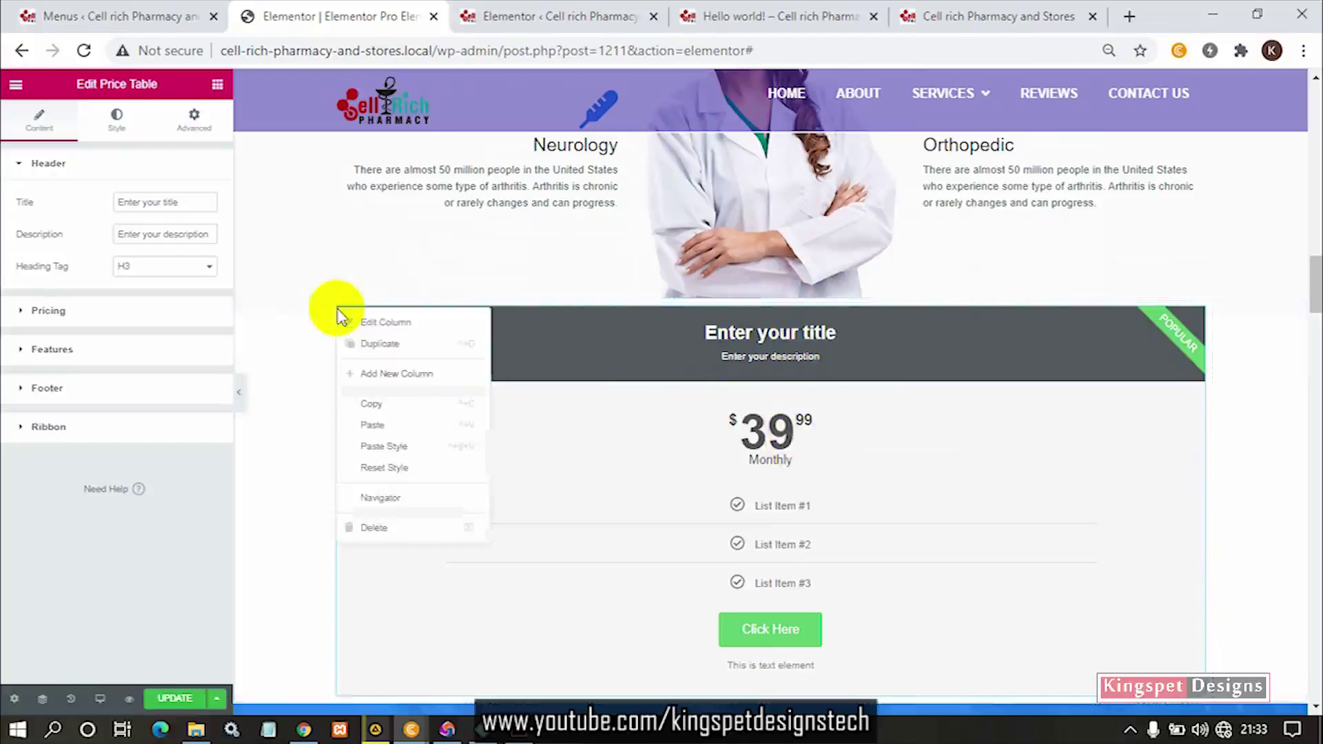
left_click(425, 351)
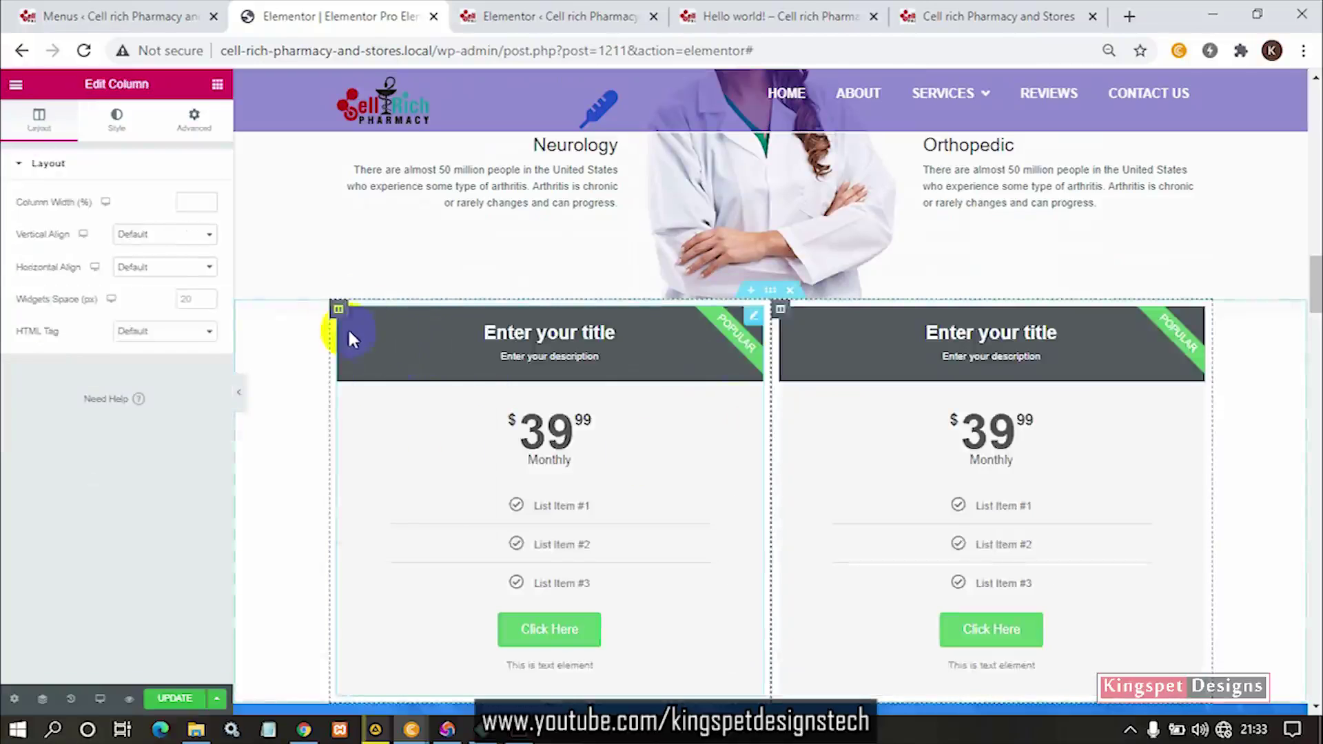
right_click(338, 309)
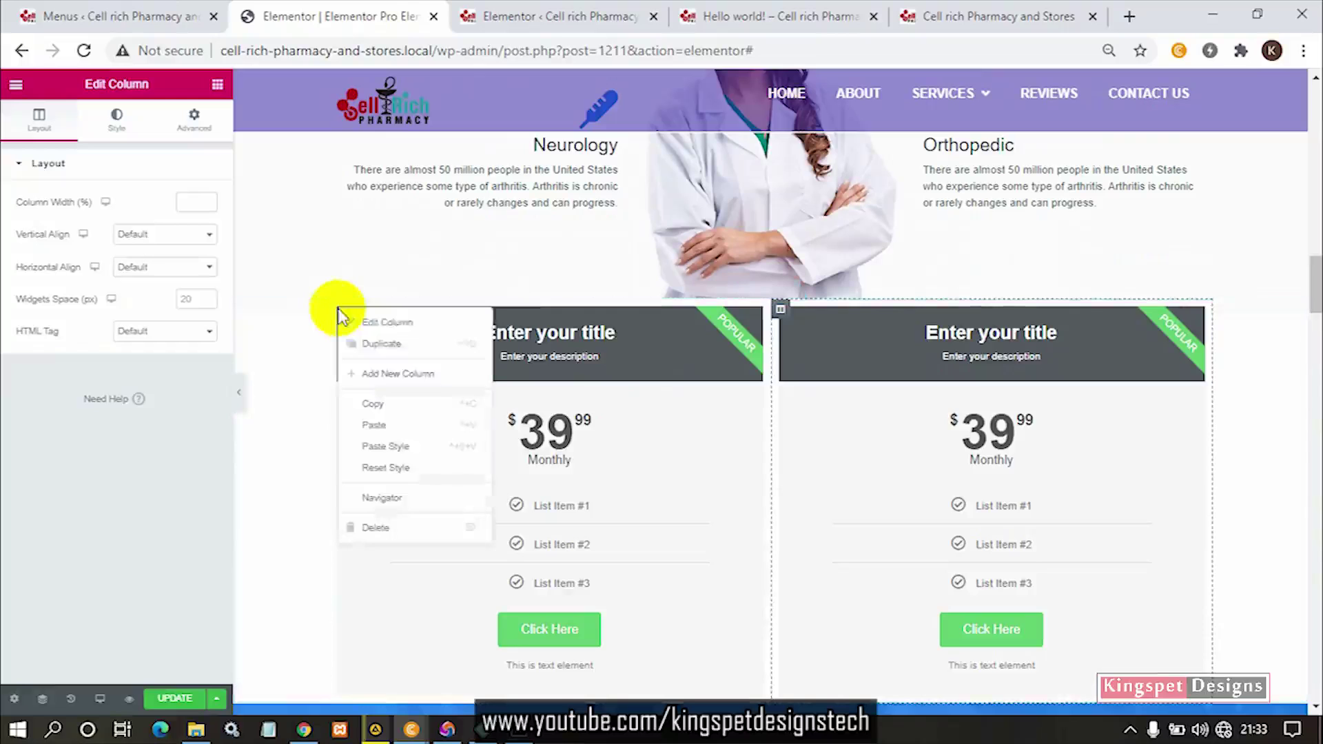
left_click(415, 348)
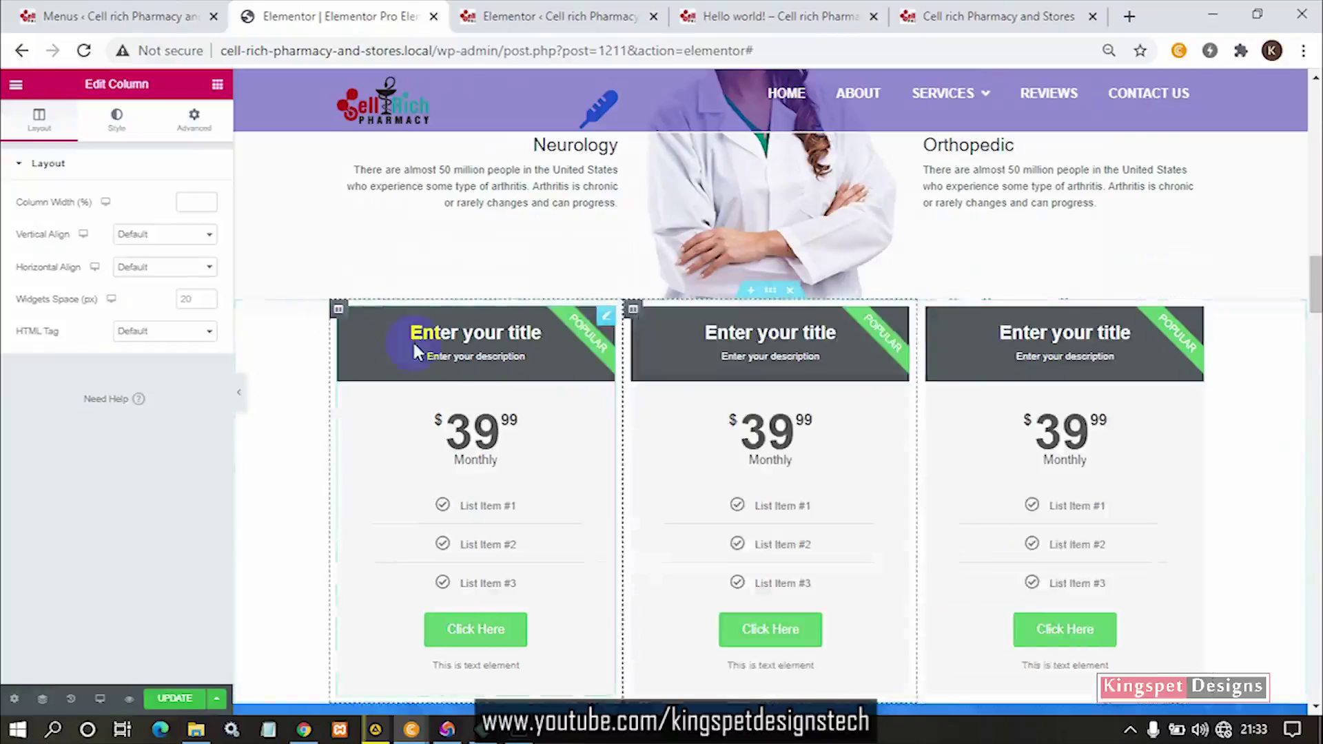
scroll(933, 506, "down", 4)
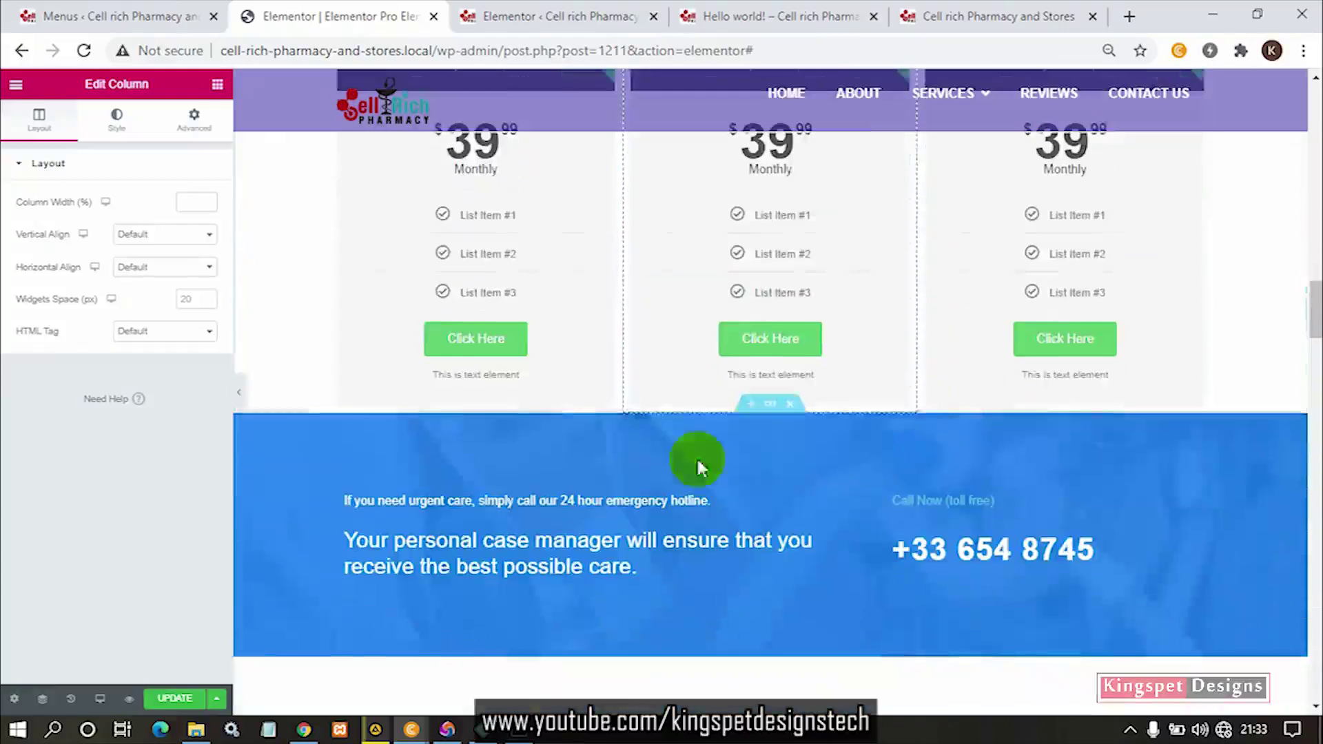
scroll(868, 420, "up", 2)
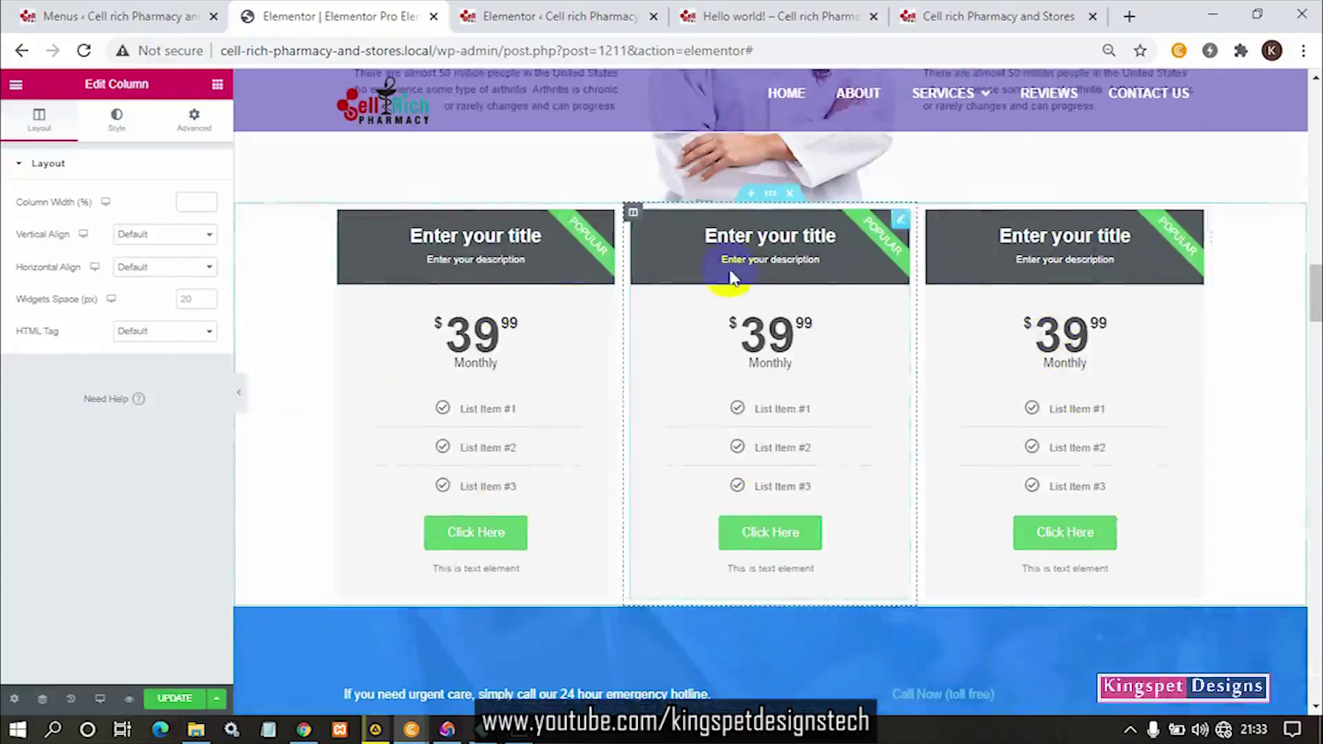
Select the first price table and preview the three-table row at full width without the editing panel
left_click(474, 255)
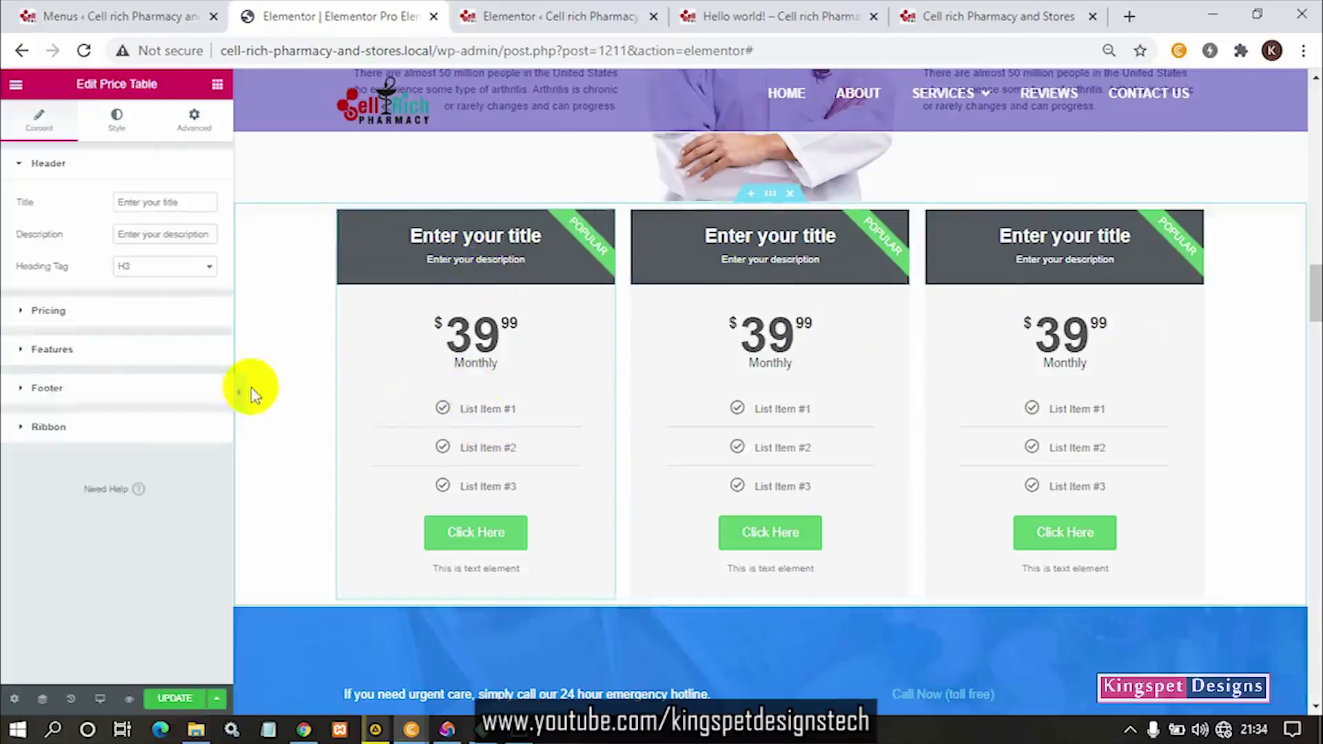
left_click(240, 406)
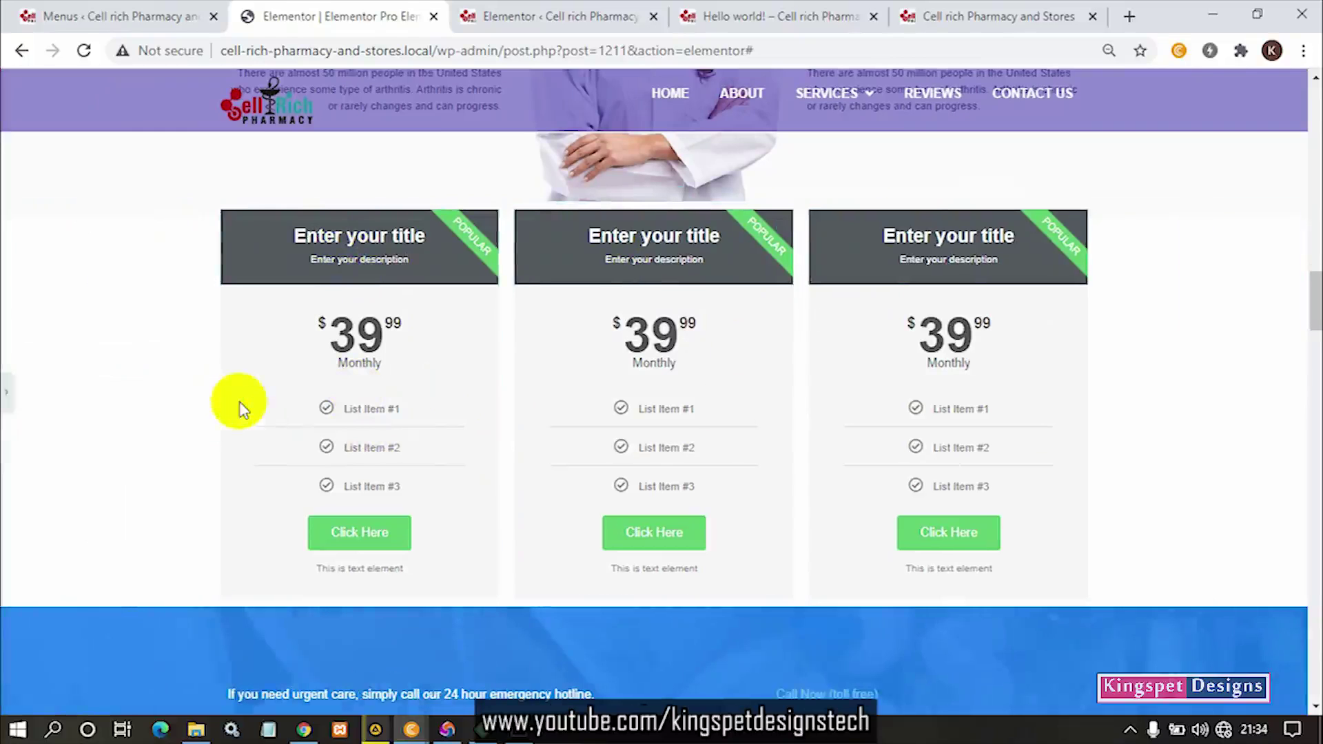
scroll(627, 394, "up", 2)
scroll(627, 393, "down", 2)
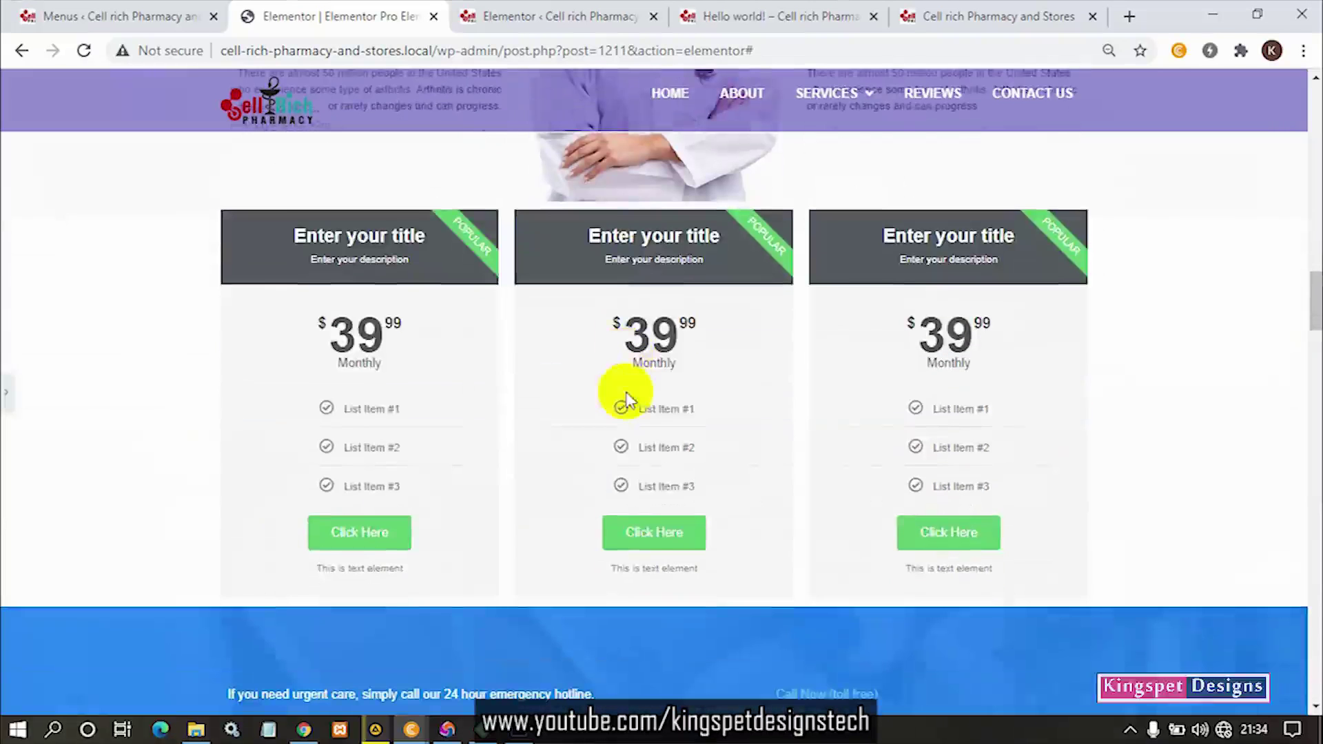
left_click(6, 396)
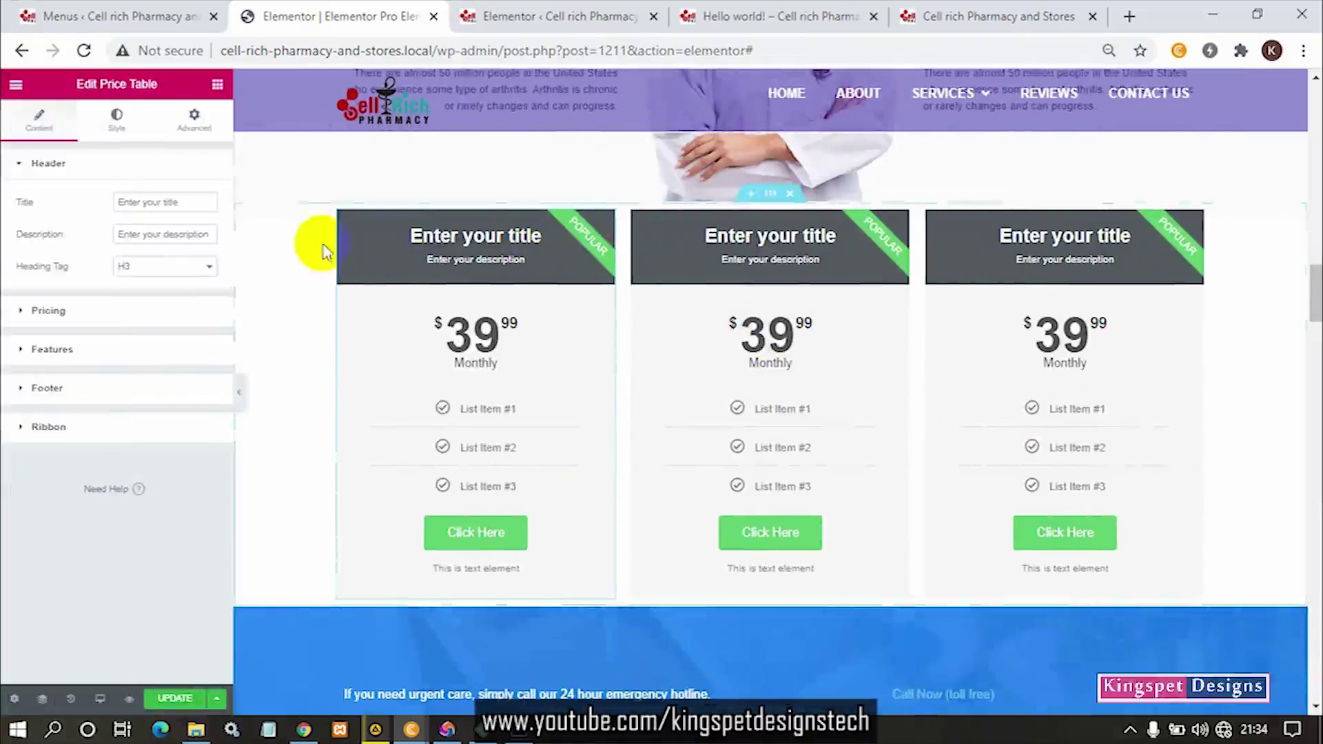
Duplicate the first price table column to make a fourth one and preview the row without the editing panel
right_click(340, 214)
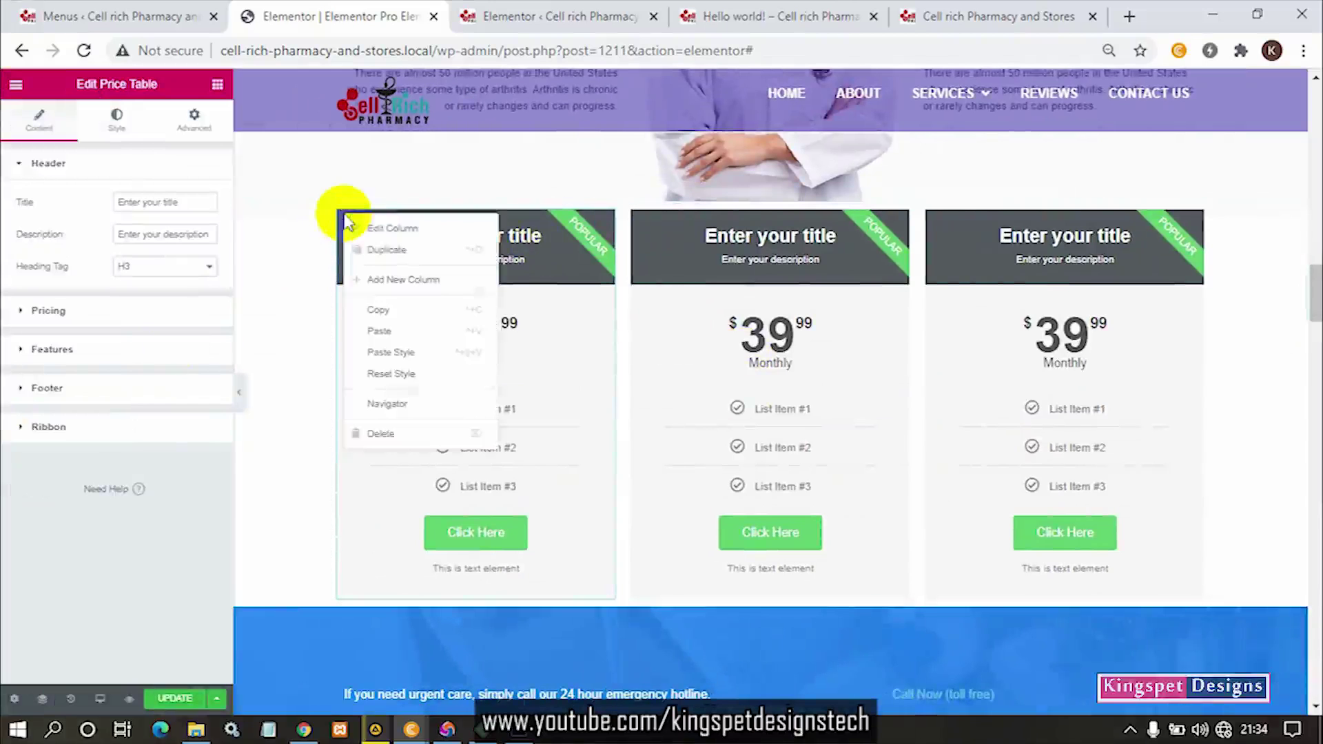
left_click(402, 251)
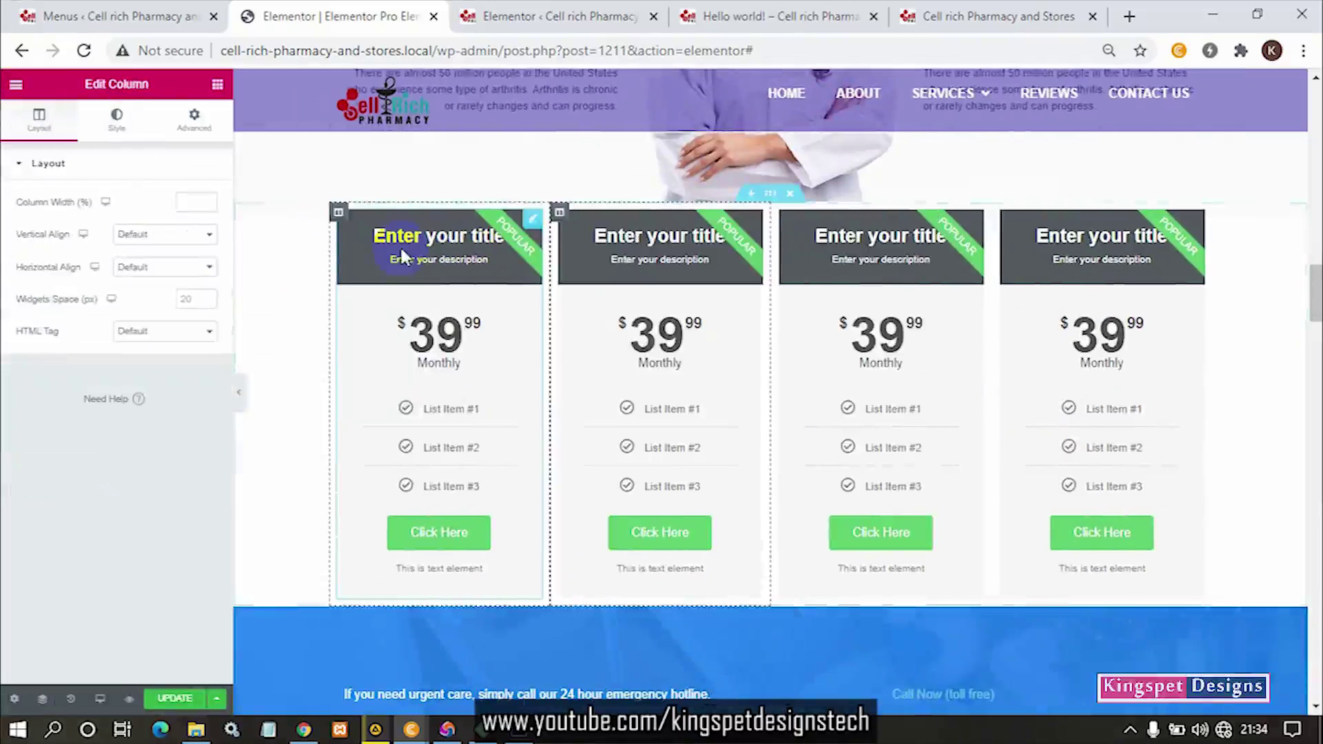
left_click(240, 398)
left_click(240, 398)
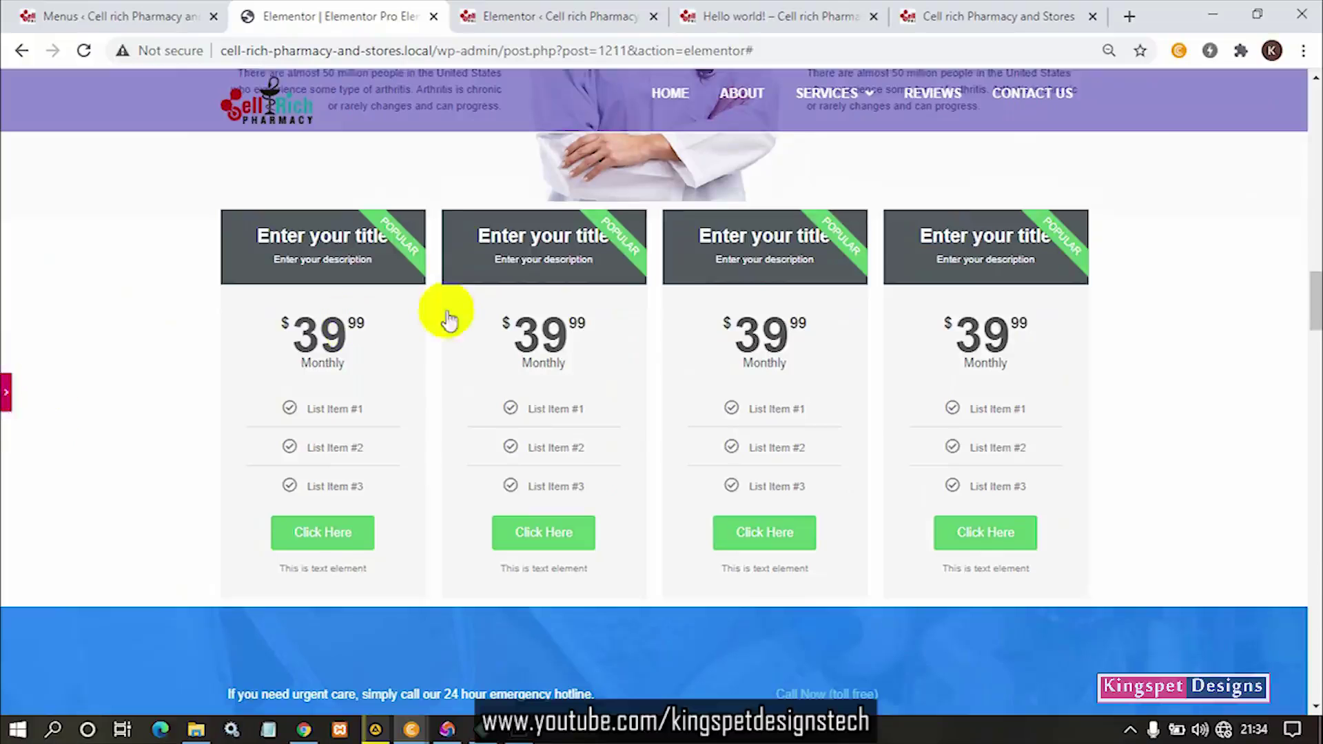
Restore the editing panel and delete the second price table column
left_click(503, 231)
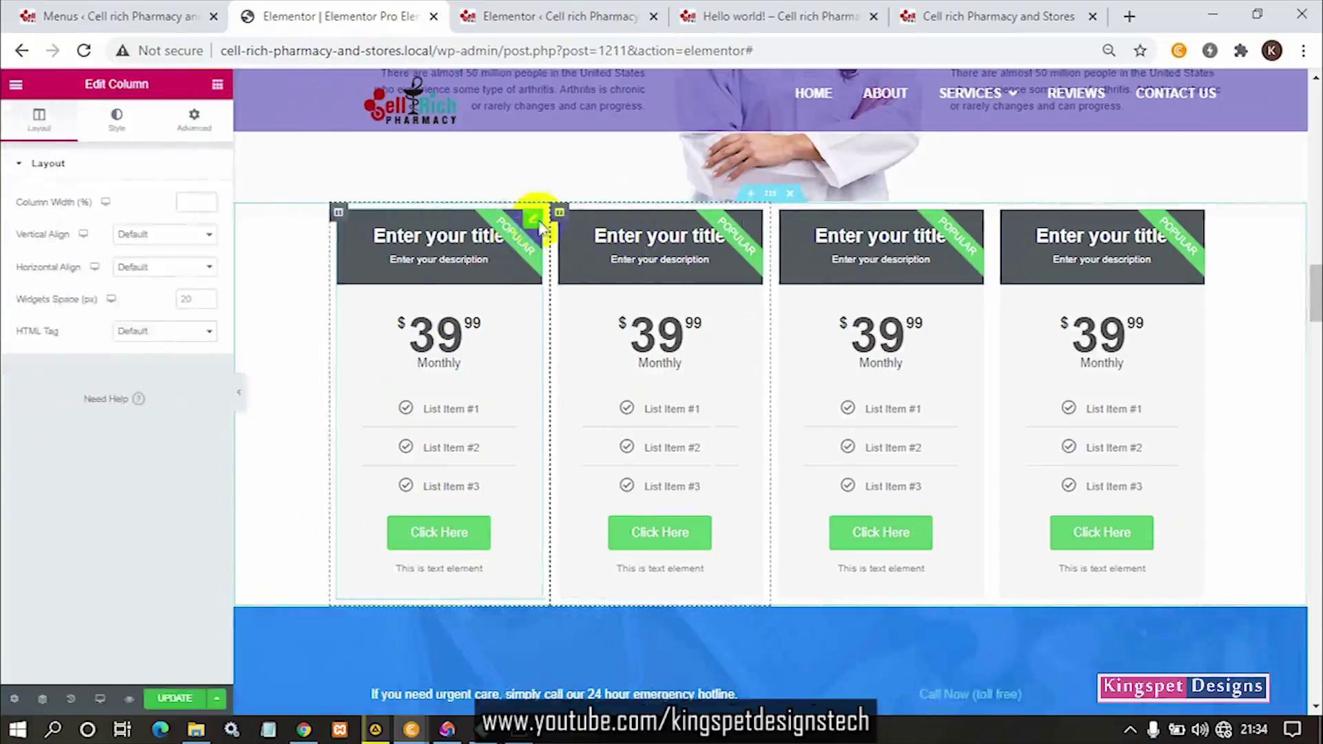
right_click(559, 219)
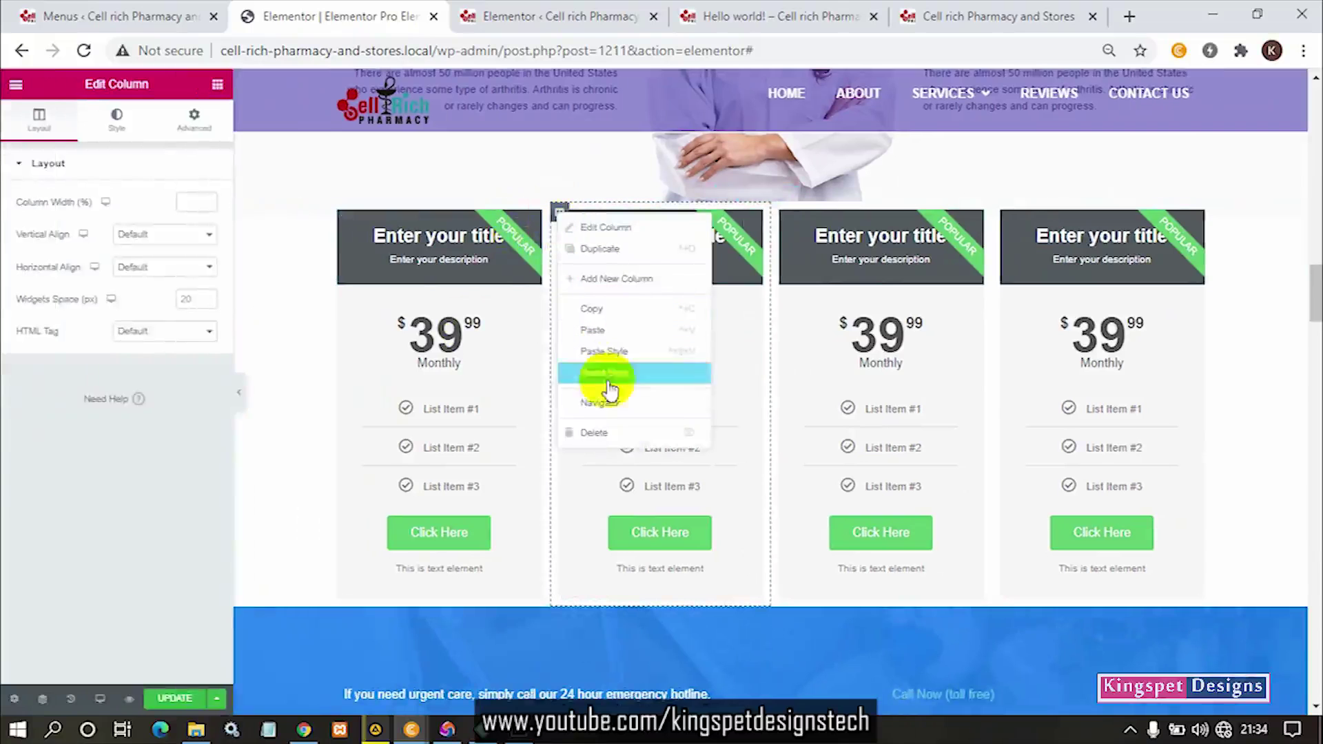
left_click(611, 433)
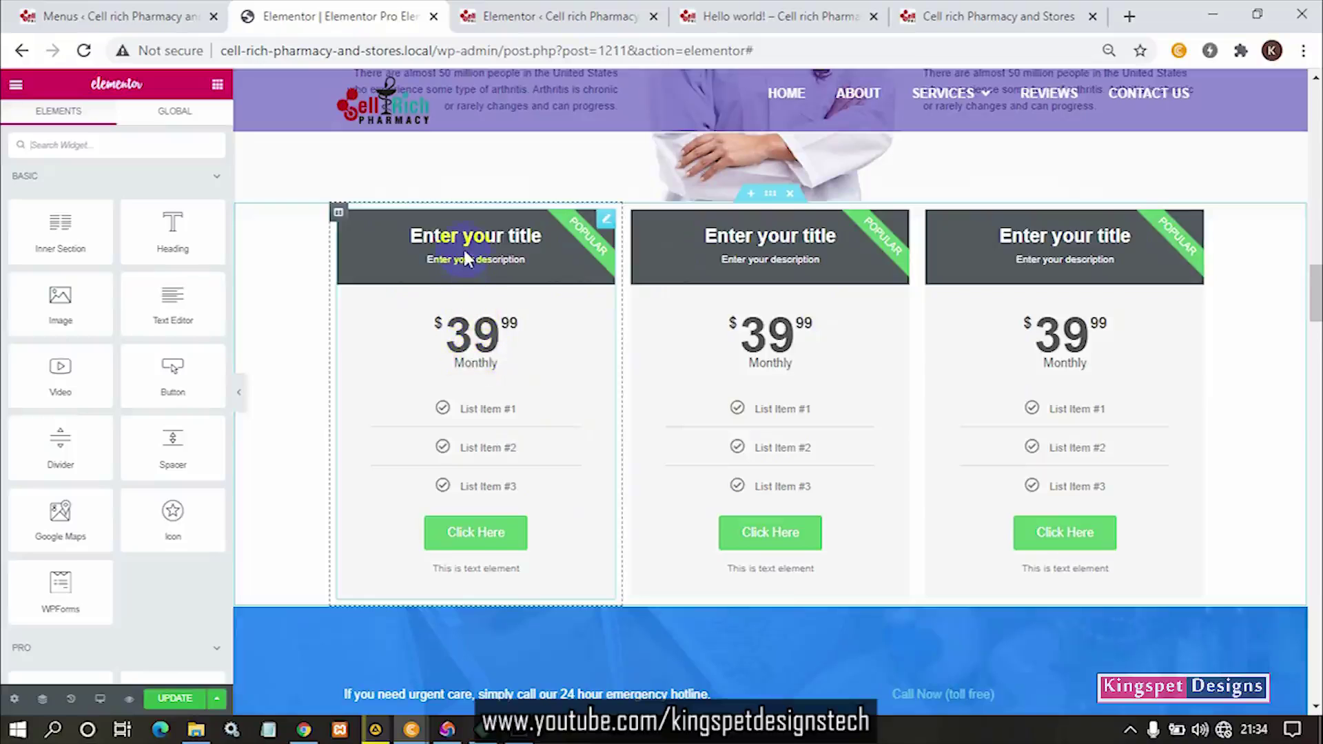
Open the first price table's content settings and dismiss the tip about editing actions
left_click(606, 220)
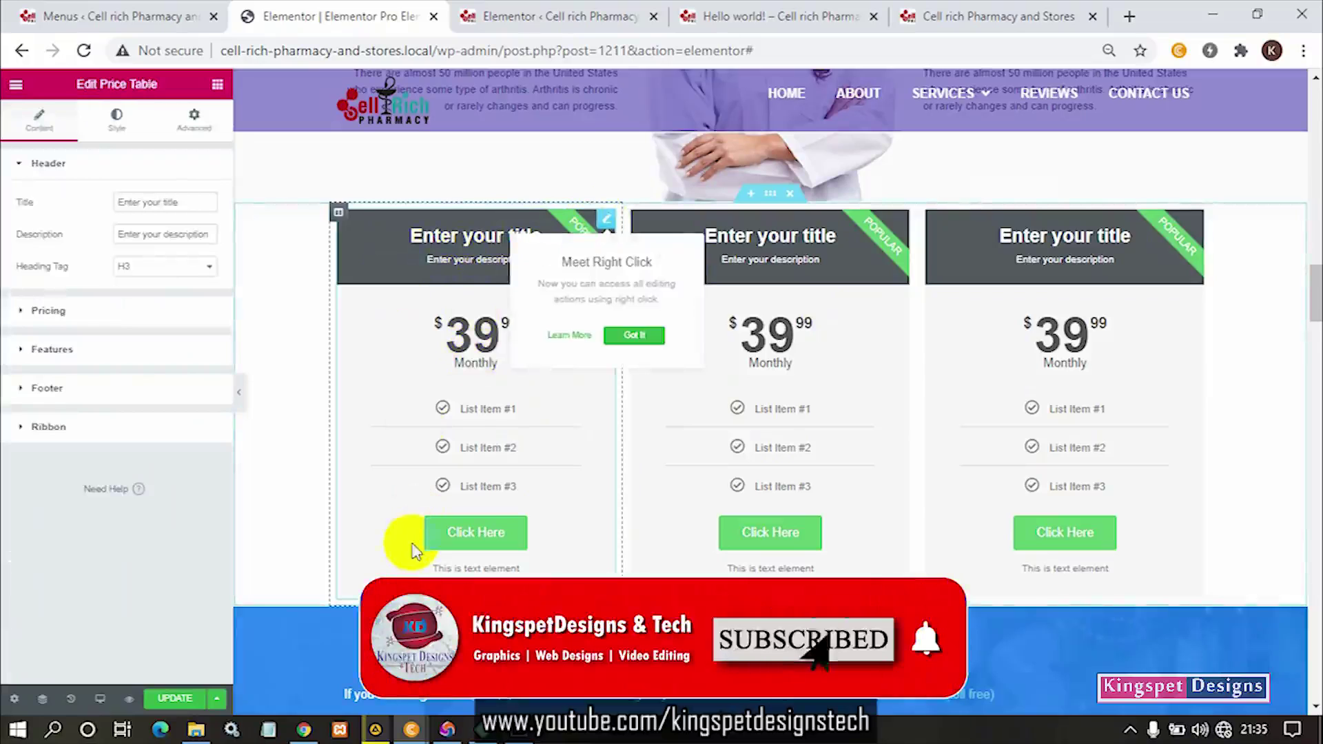
left_click(408, 365)
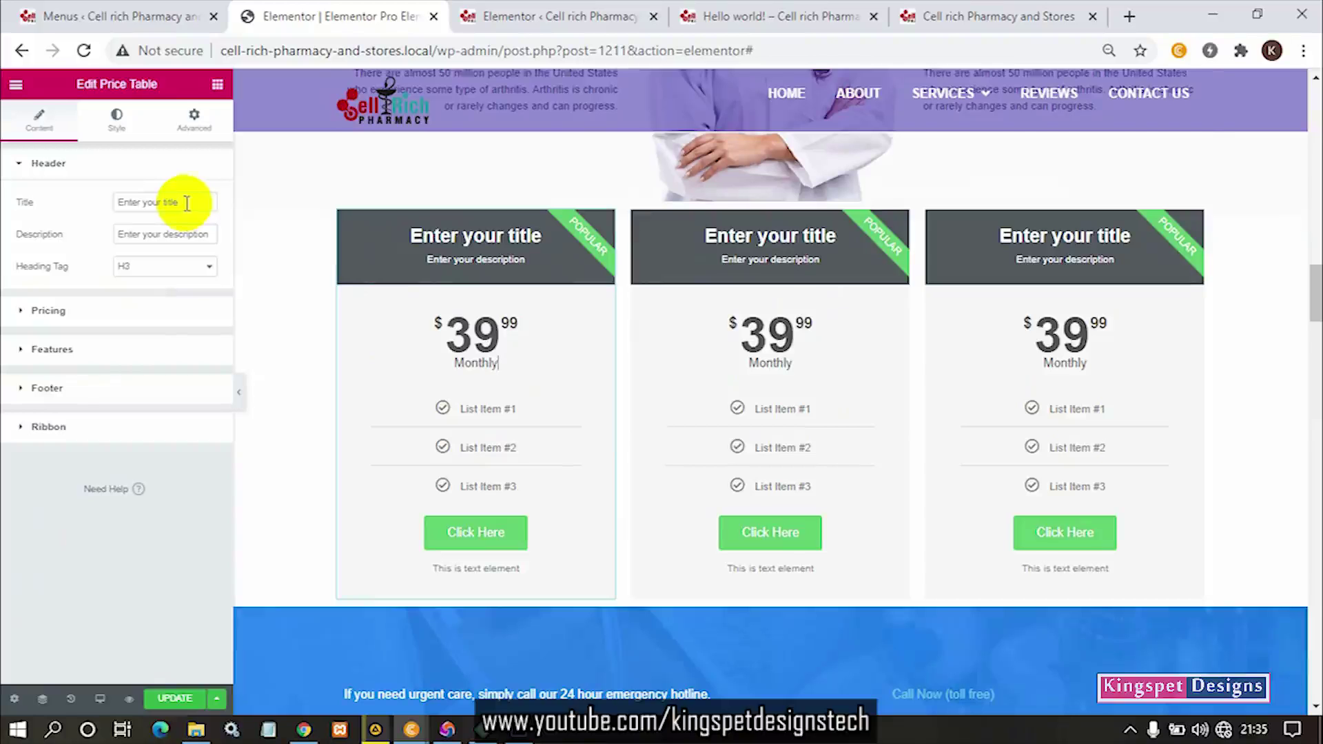
Examine the Health Care Pricing Plans section on the live reference page, then return to the page editor
left_click(924, 21)
left_click_drag(1314, 103, 1315, 265)
scroll(843, 383, "down", 20)
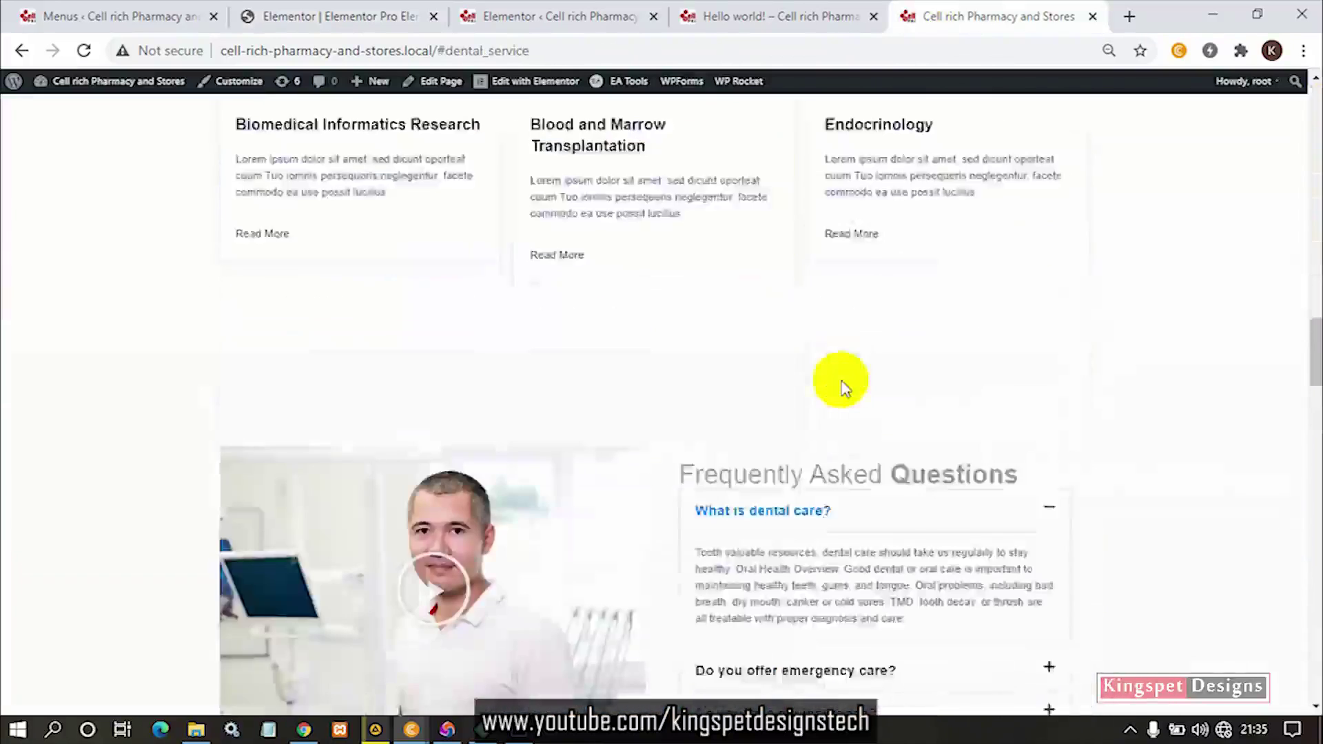
scroll(843, 386, "down", 15)
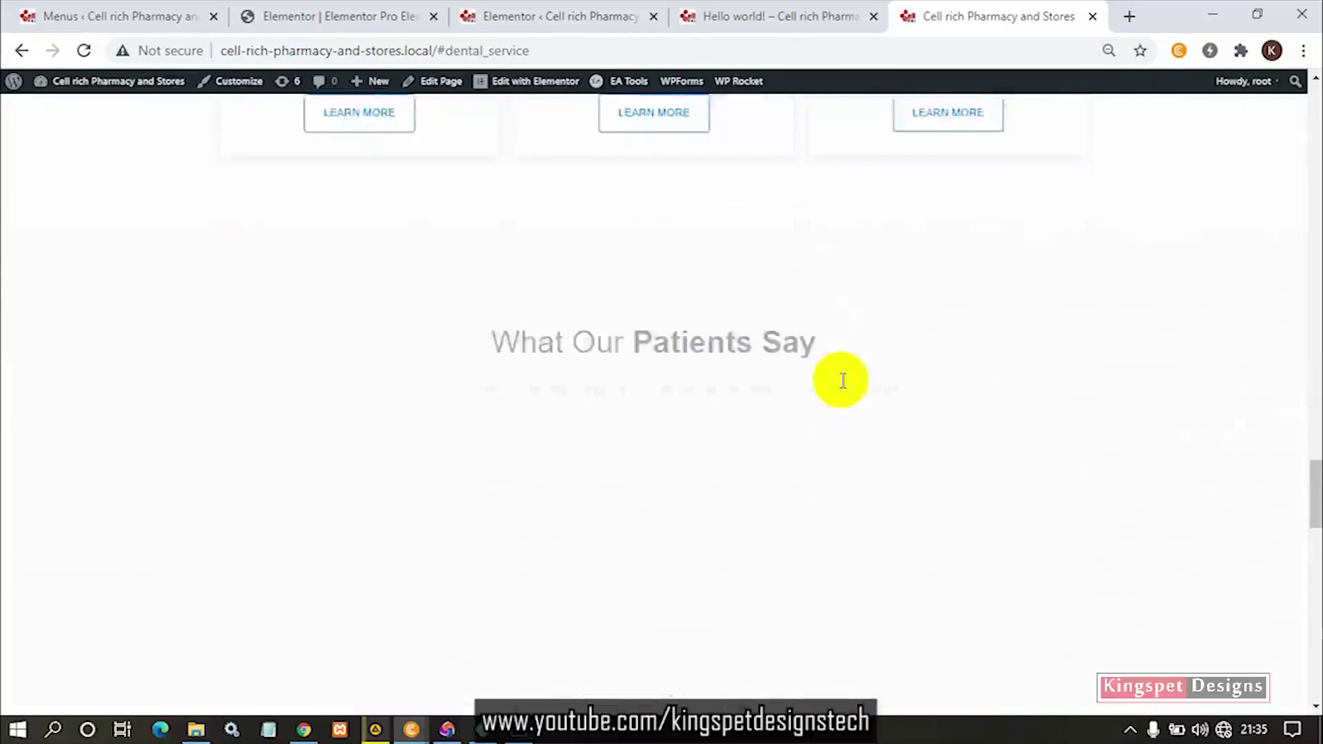
scroll(840, 386, "down", 2)
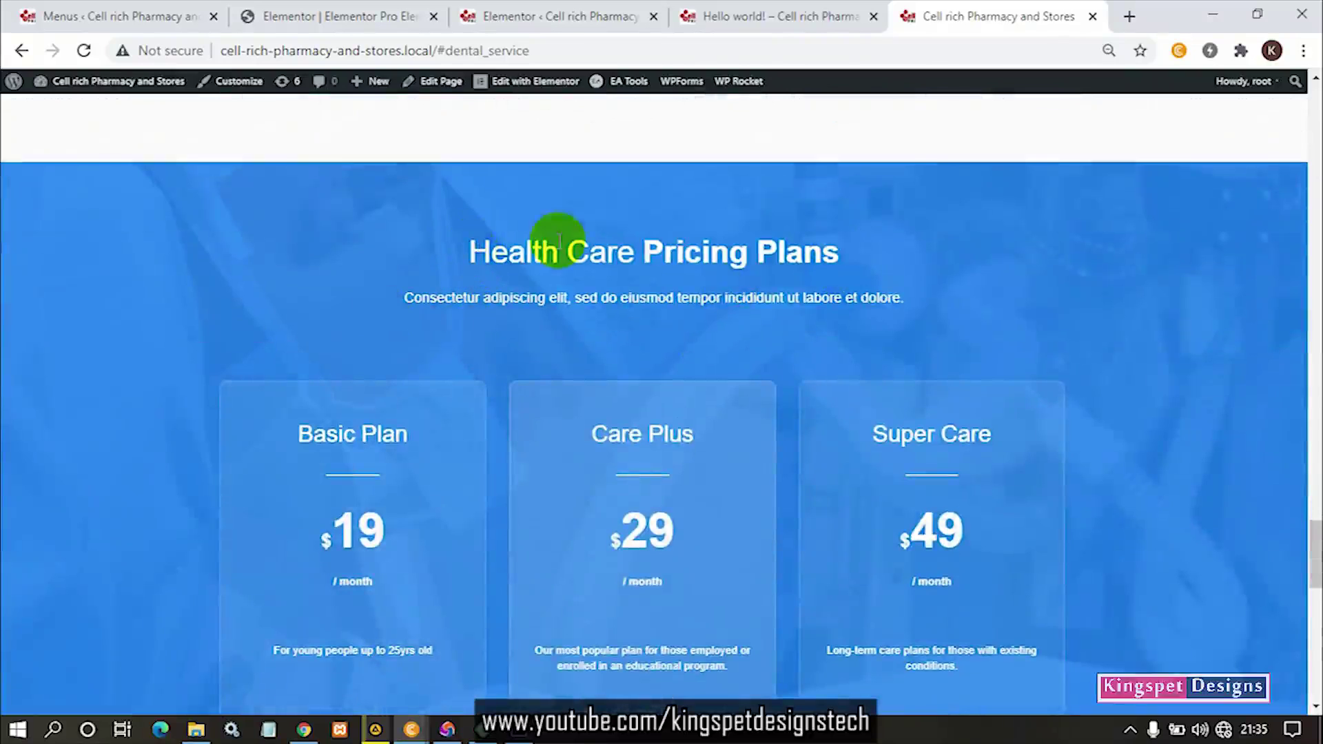
left_click(386, 17)
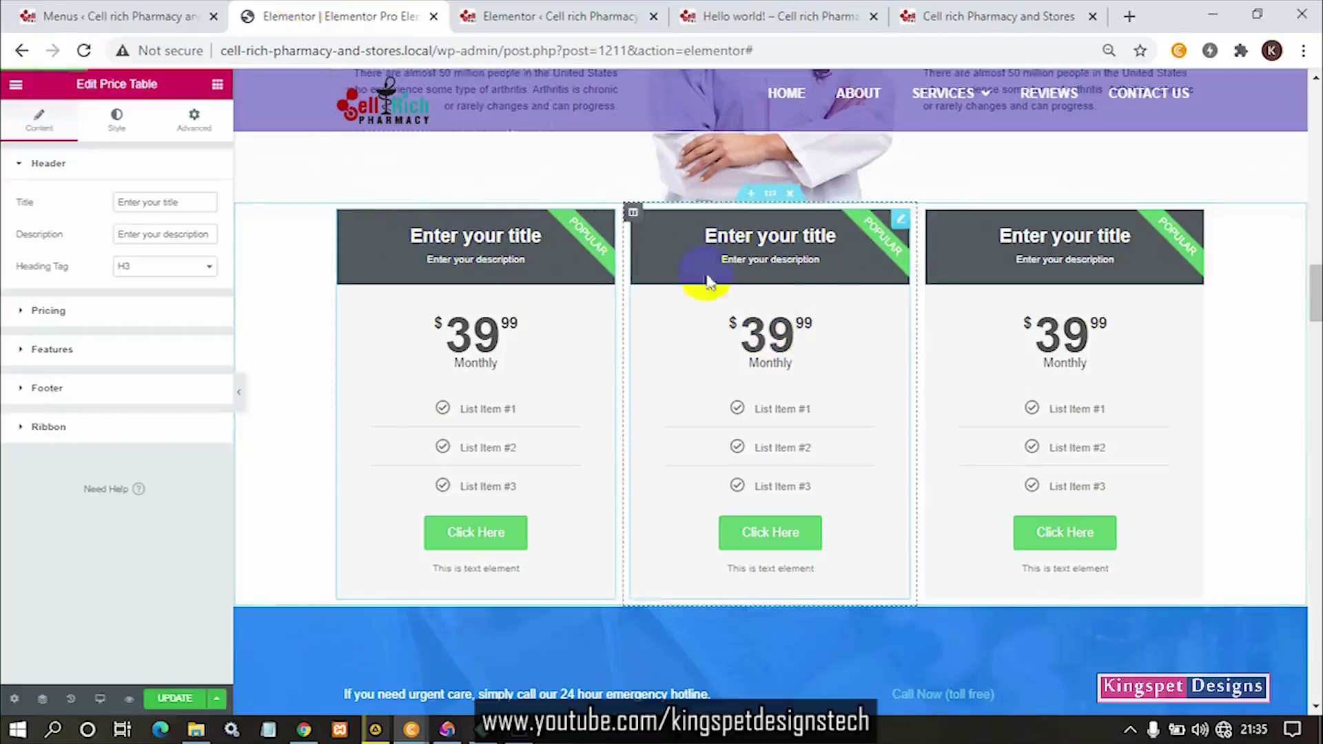
Delete two of the three price table columns so that a single price table is left in the section
right_click(634, 213)
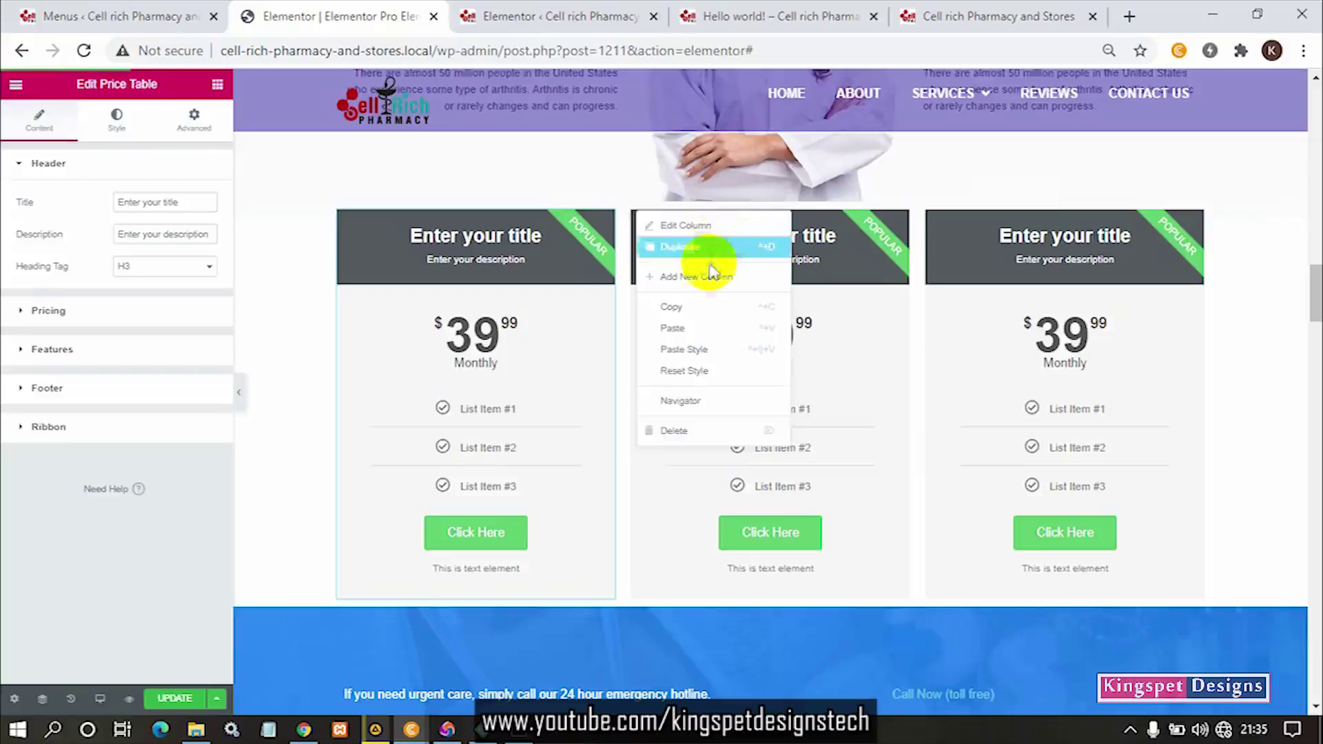
left_click(694, 429)
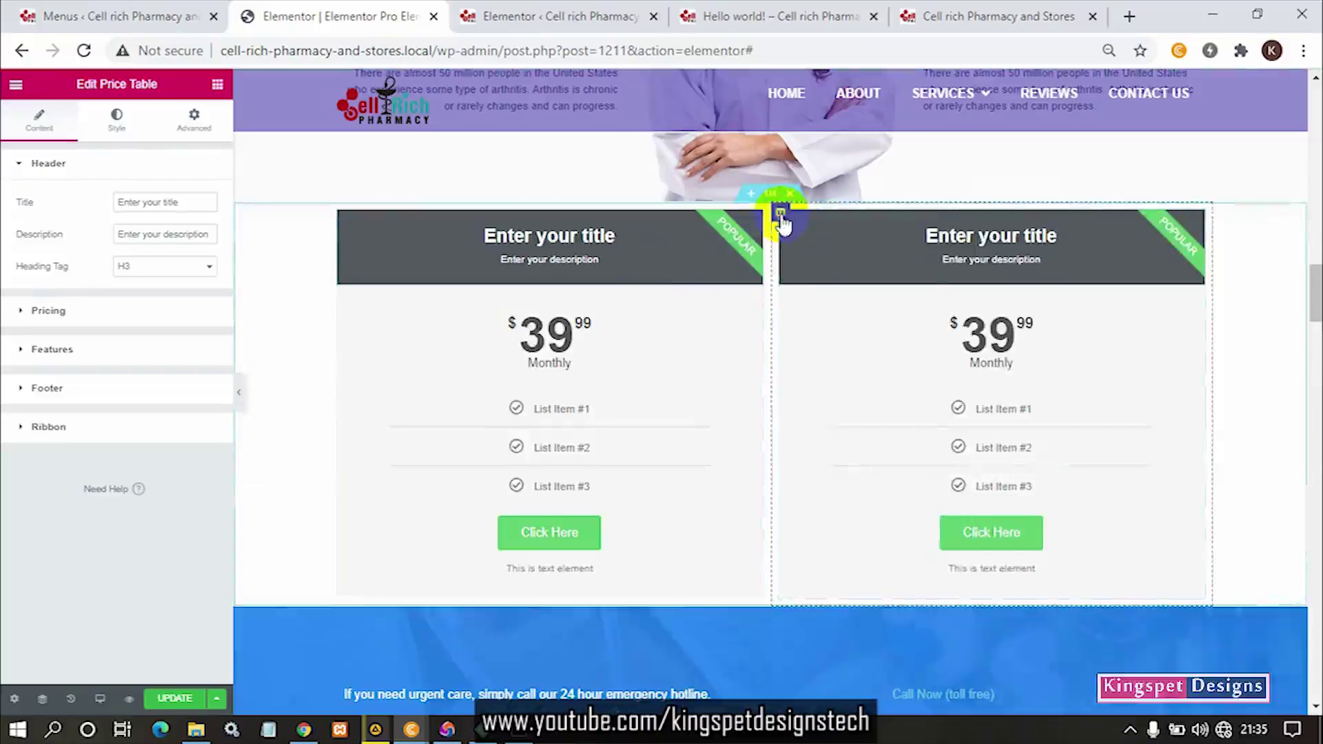
right_click(782, 222)
left_click(836, 434)
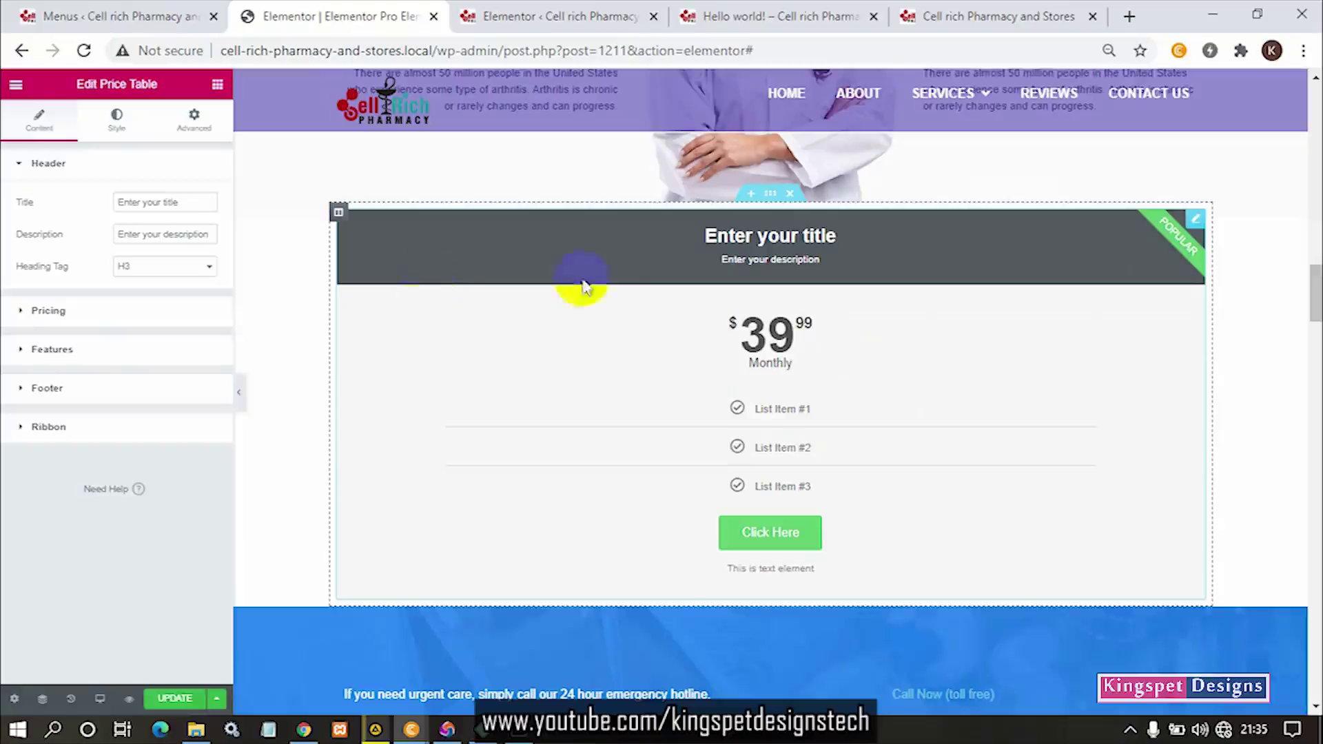
Add a new single-column section directly above the price table section
left_click(750, 195)
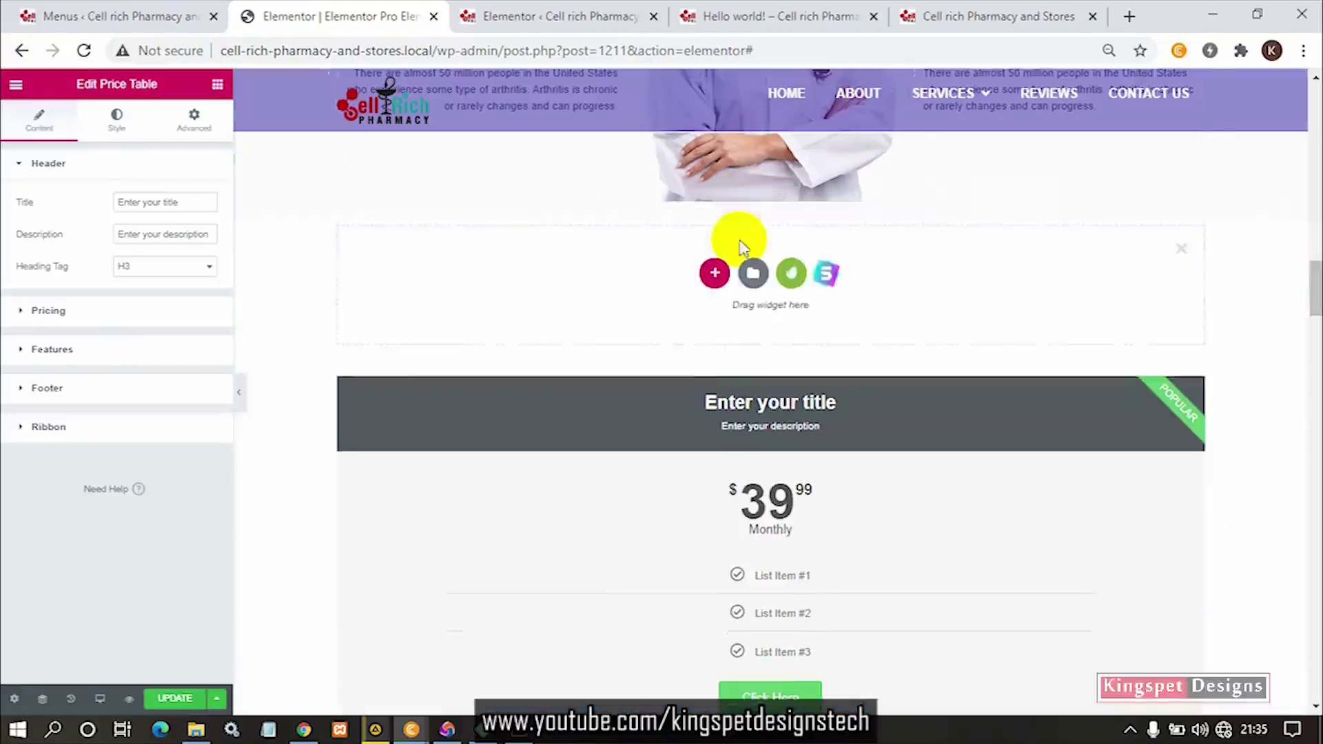
left_click(713, 275)
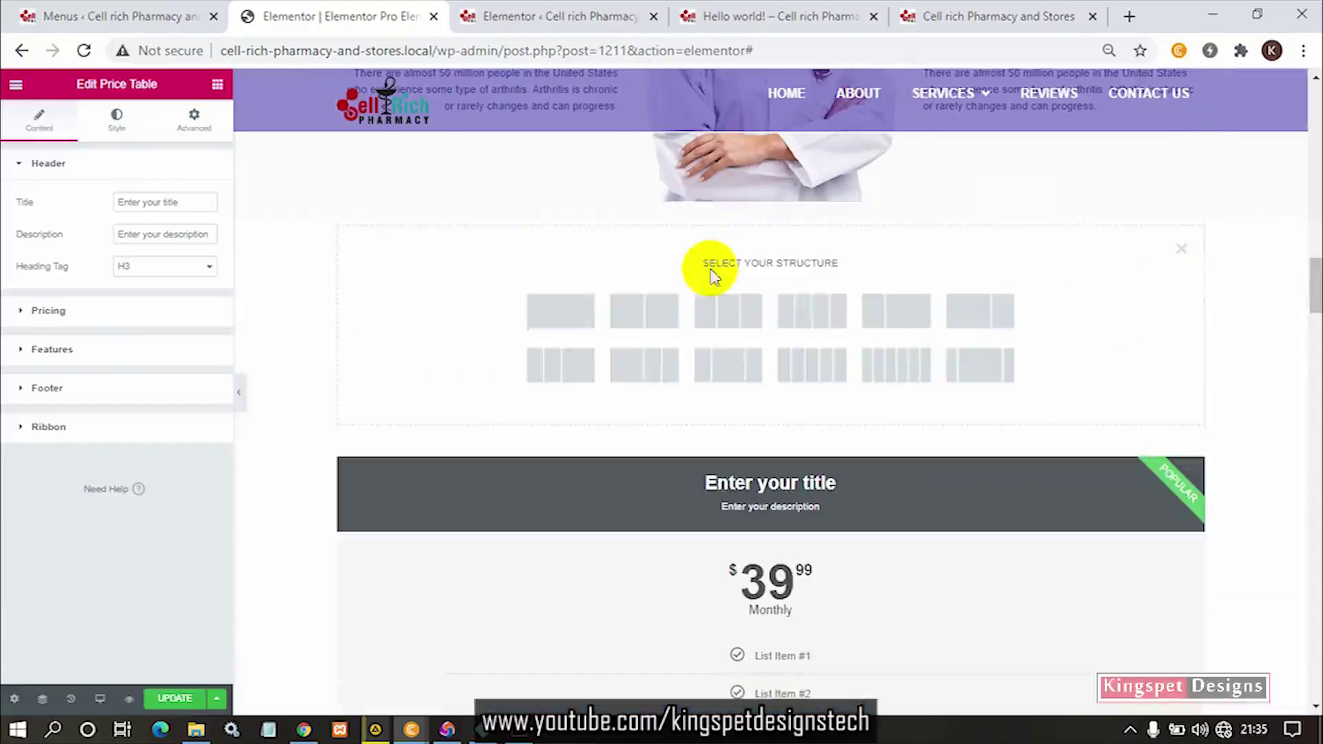
left_click(575, 323)
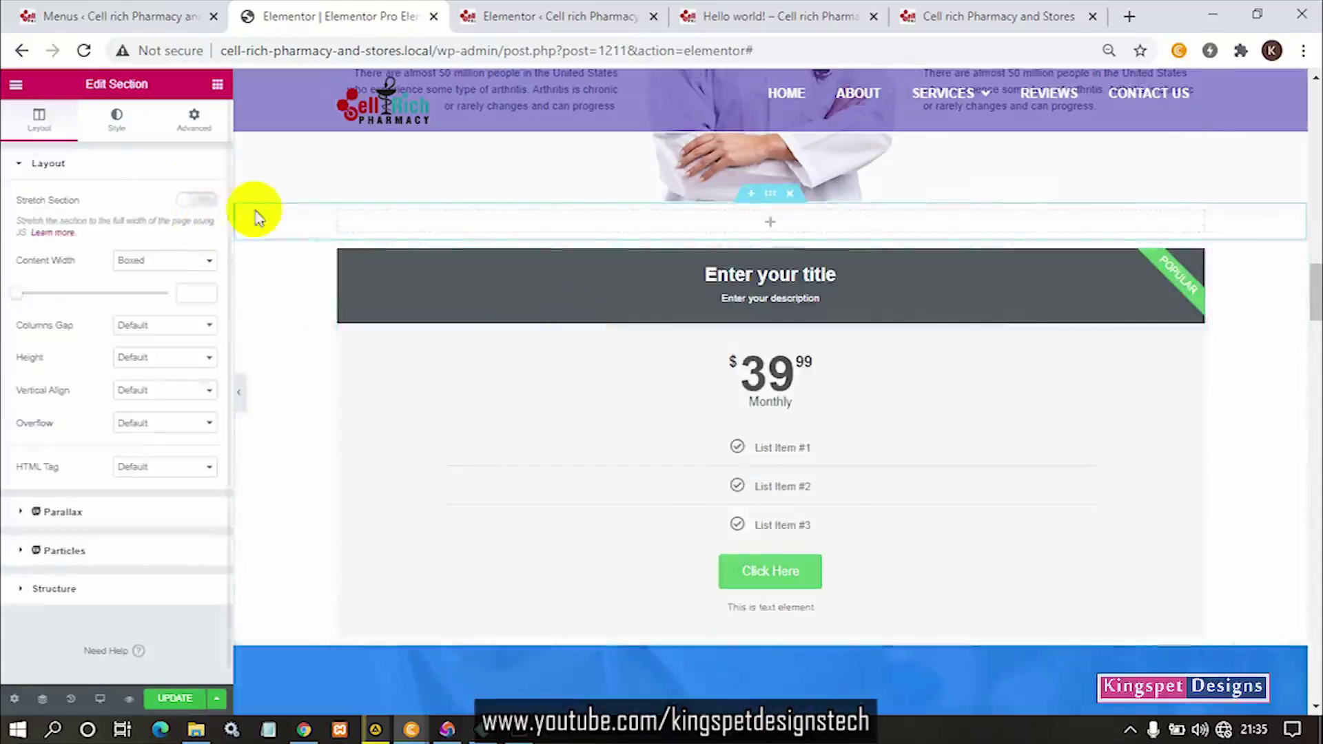
Place a Heading widget in the new section with a Text Editor widget beneath it
left_click(217, 84)
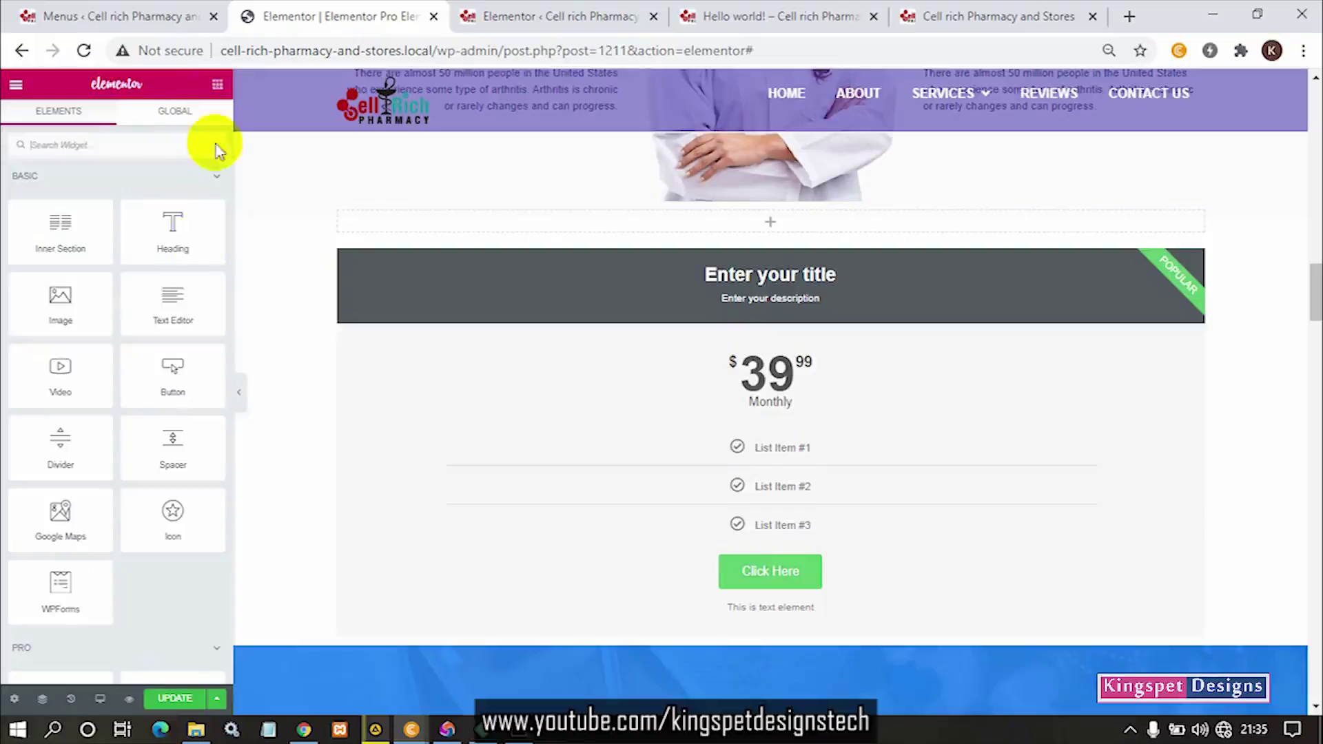
left_click_drag(179, 232, 768, 226)
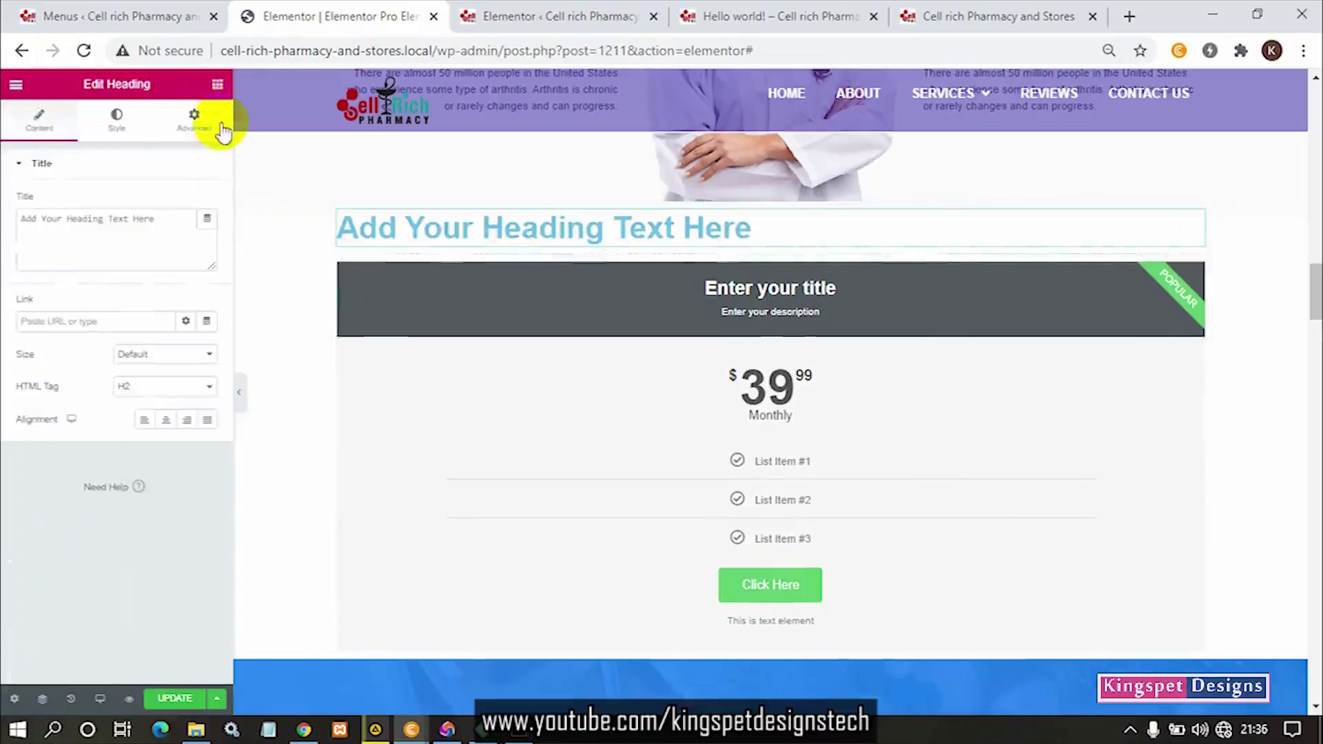
left_click(218, 85)
left_click_drag(173, 303, 672, 232)
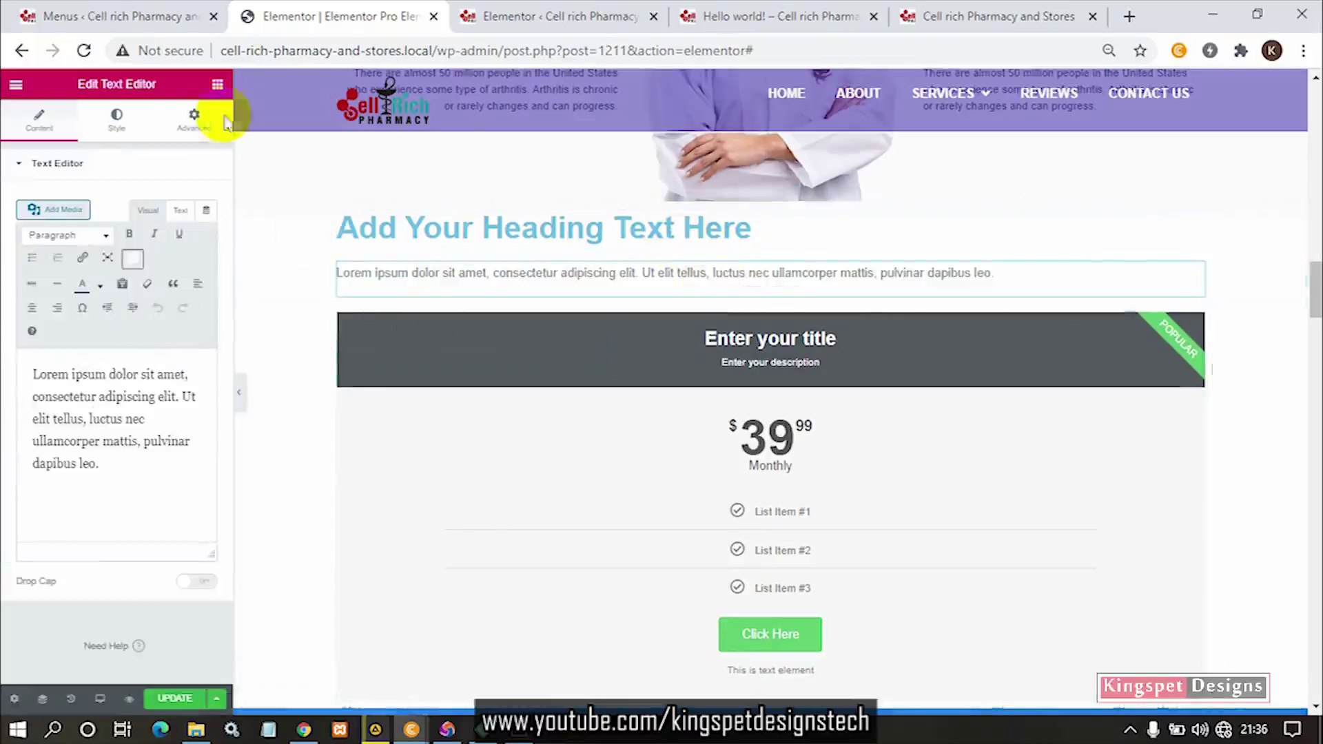
Add an Inner Section below the text and copy the existing price table into its first column
left_click(217, 87)
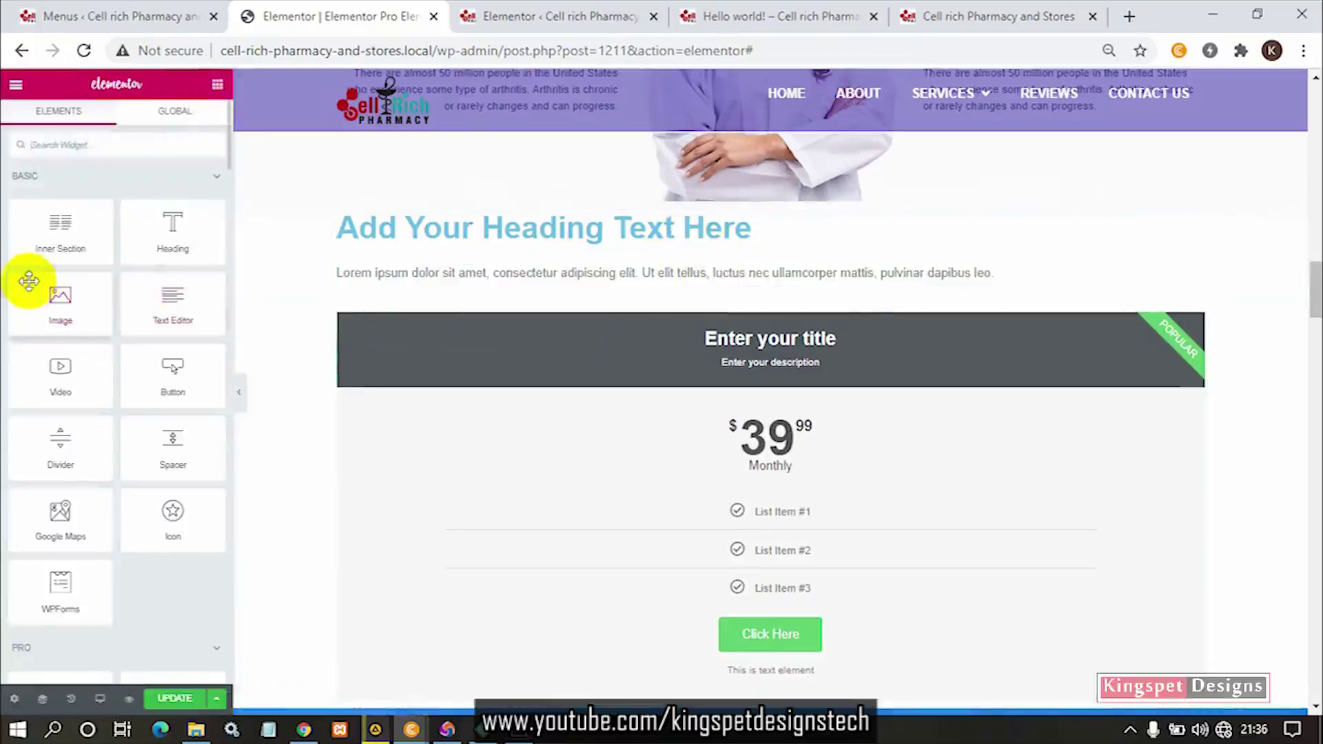
left_click_drag(67, 221, 550, 300)
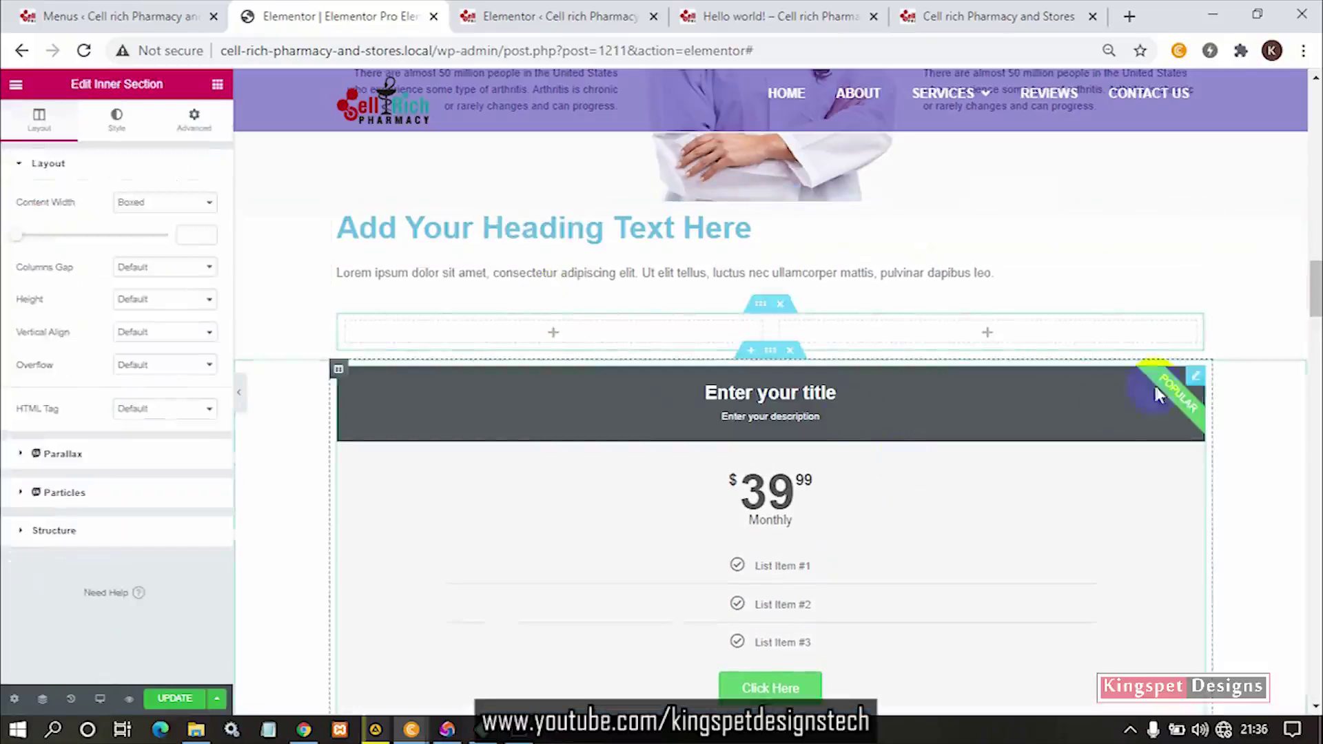
right_click(1195, 386)
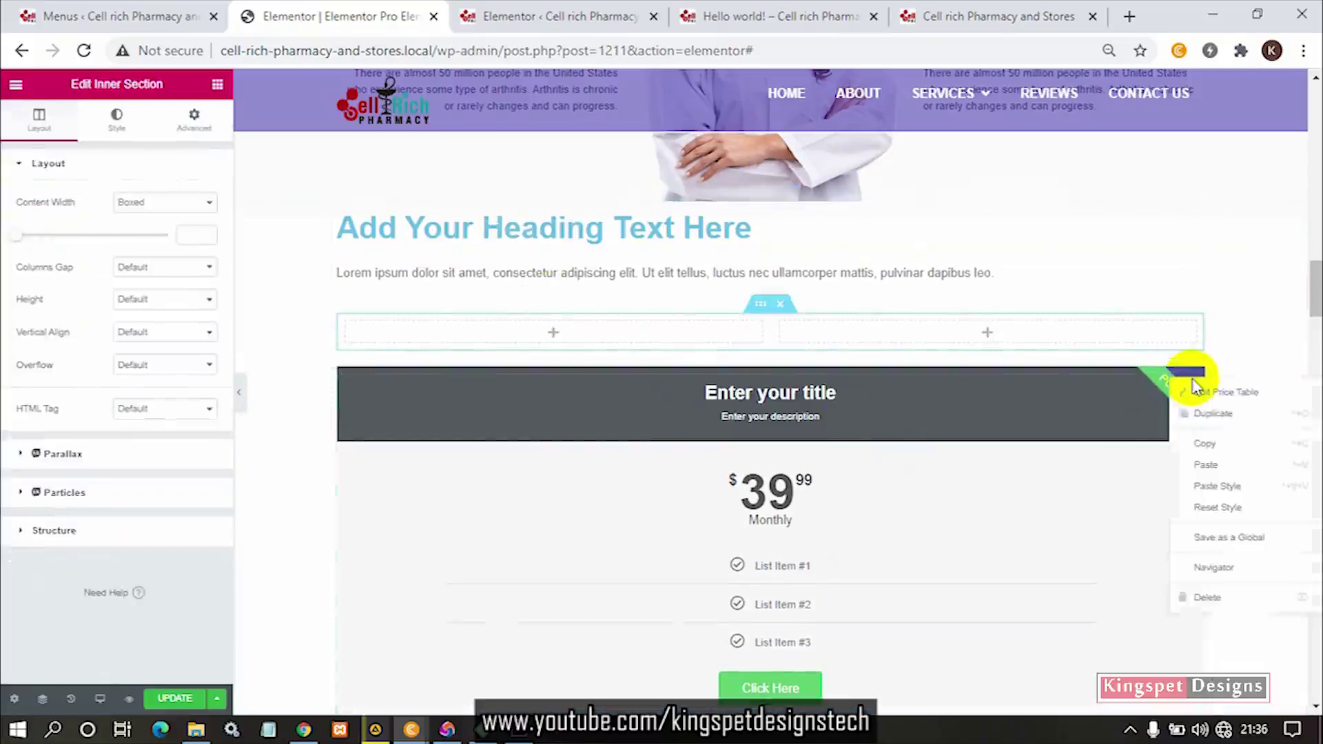
left_click(1206, 446)
right_click(490, 331)
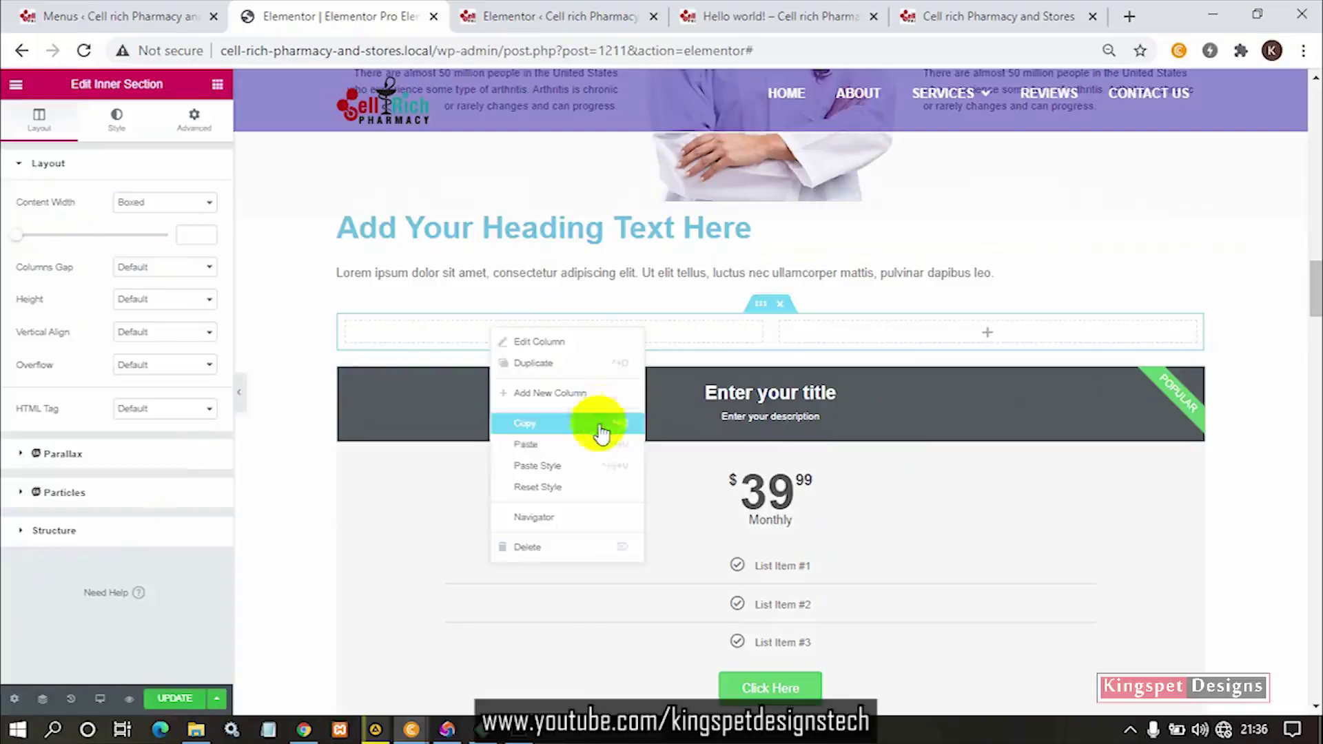
left_click(584, 448)
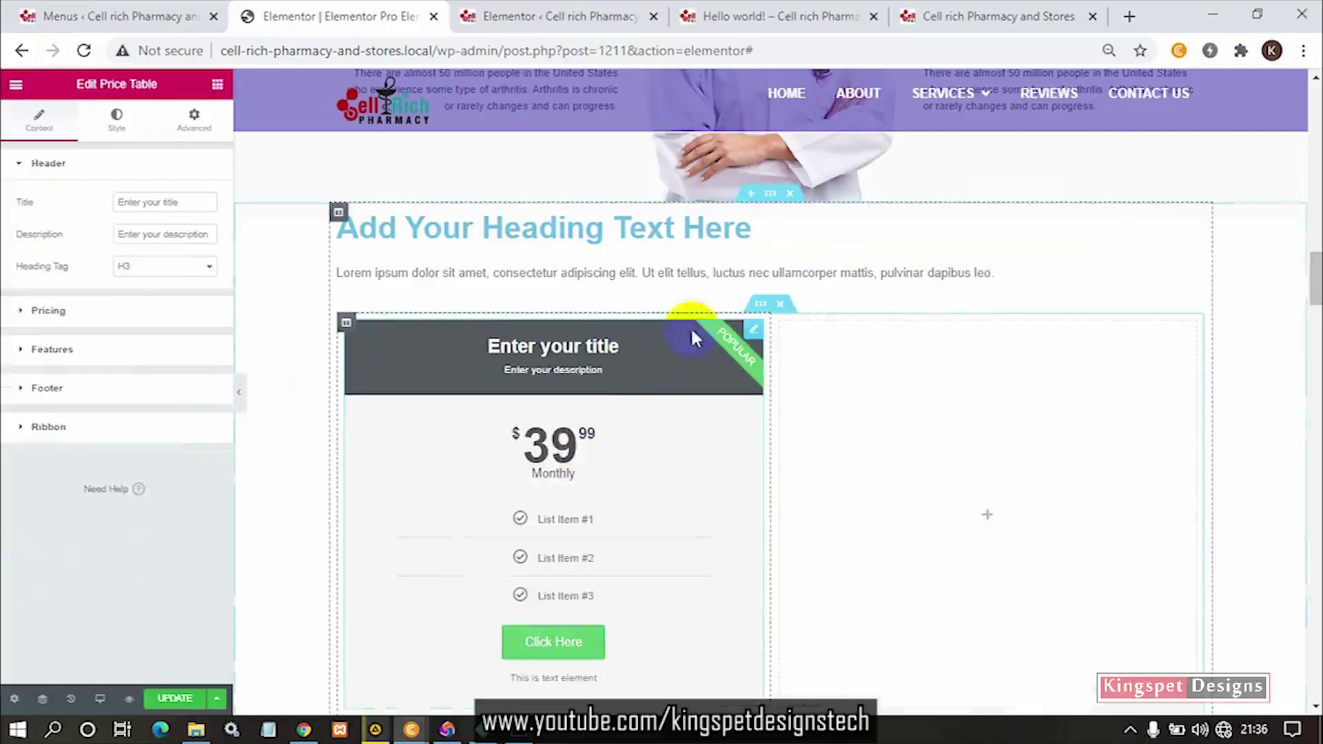
Delete the original full-width price table section above the blue emergency hotline section
scroll(712, 411, "down", 7)
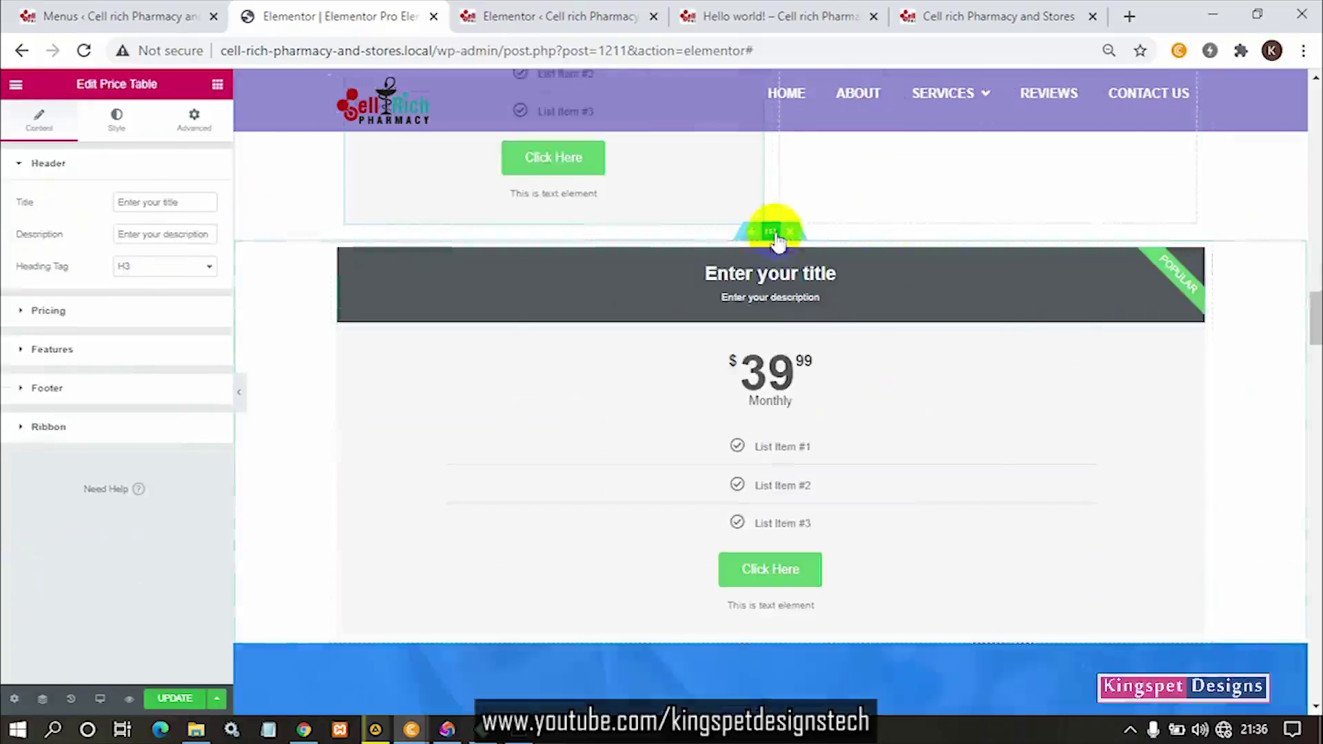
left_click(789, 234)
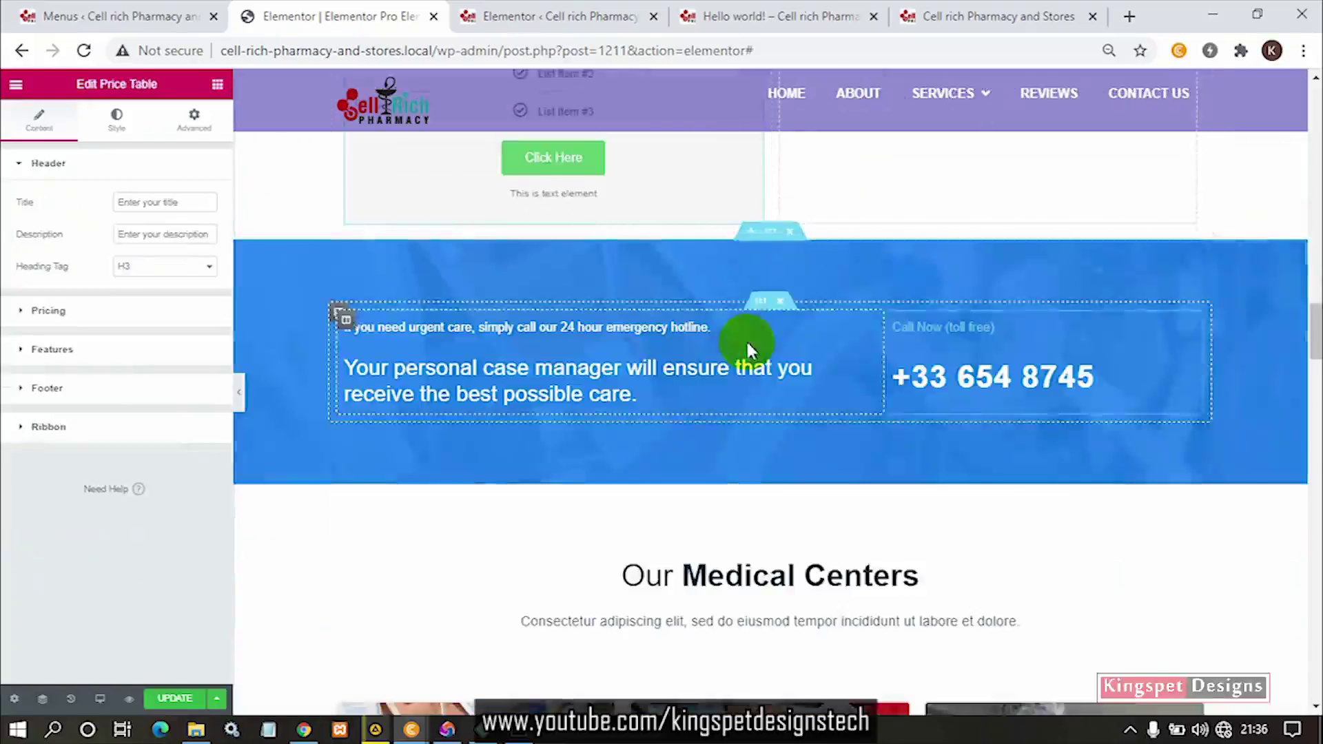
scroll(748, 345, "up", 7)
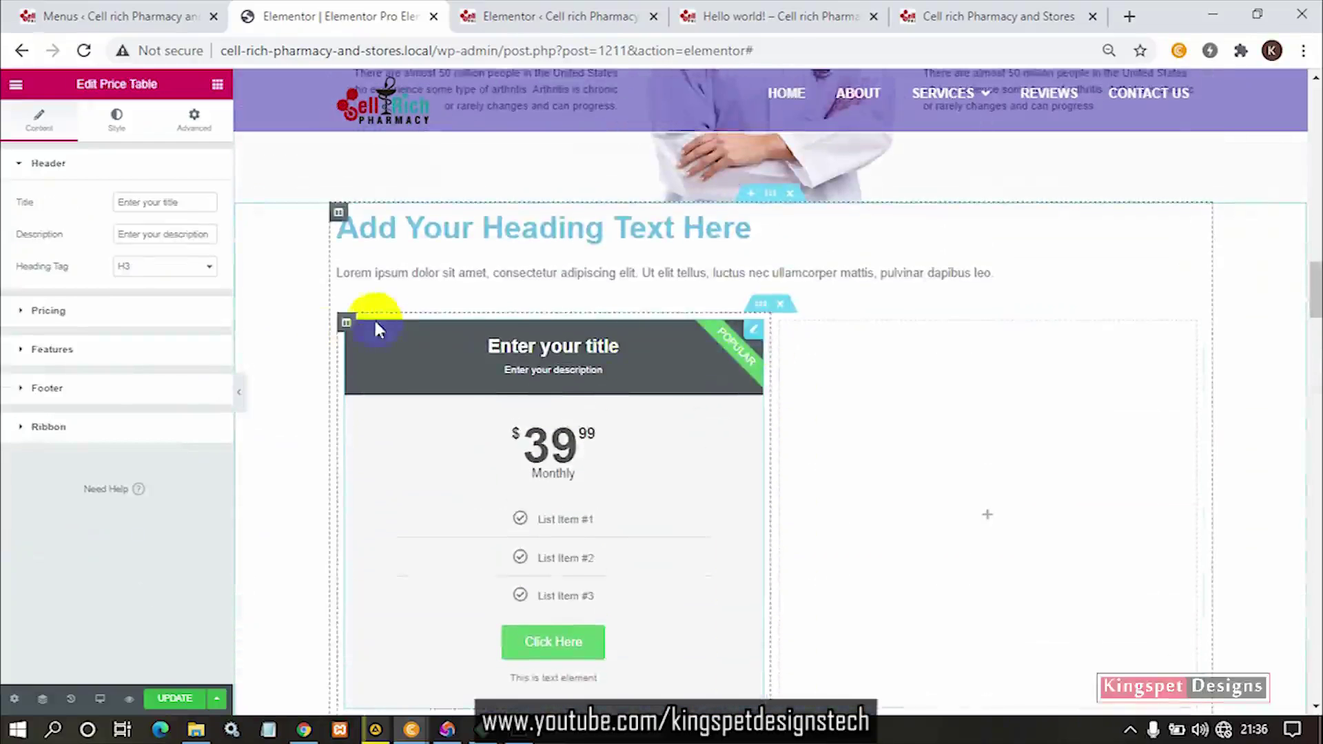
Duplicate the inner section's price table column twice and delete the empty column beside the copies
right_click(346, 325)
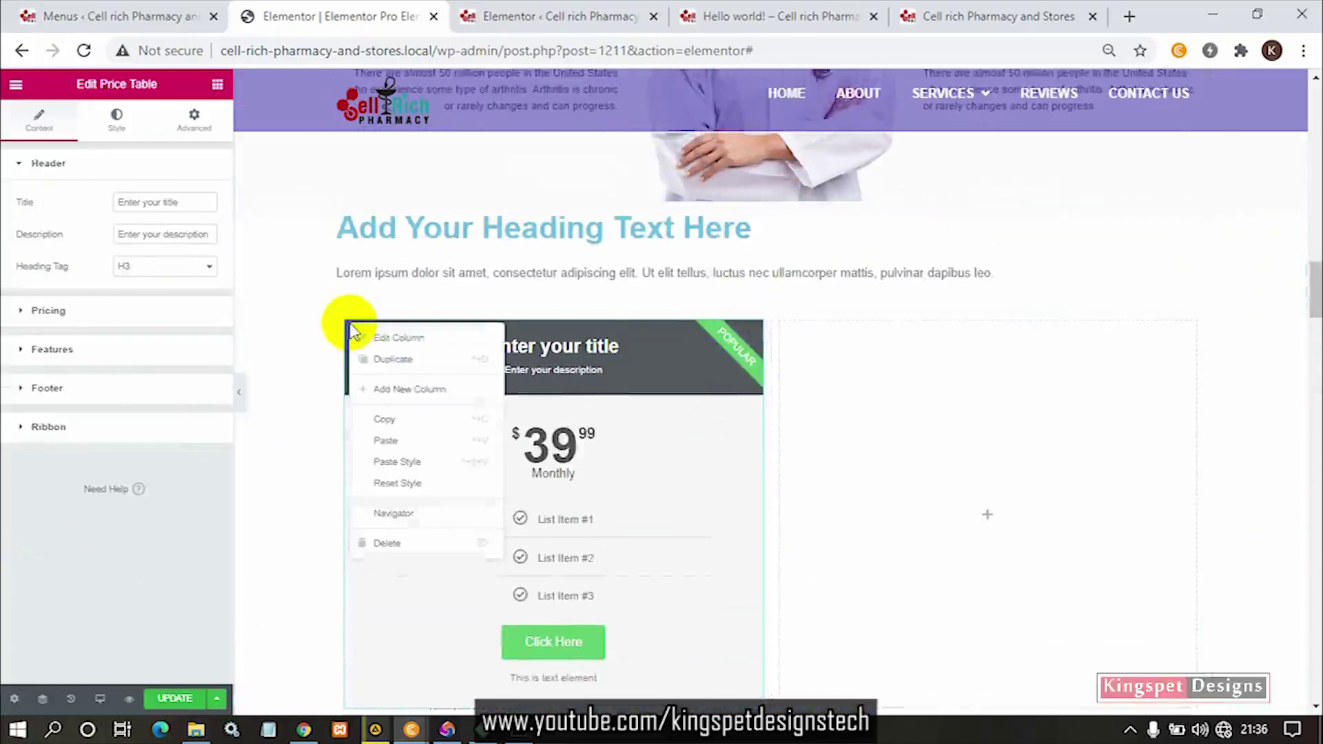
left_click(433, 368)
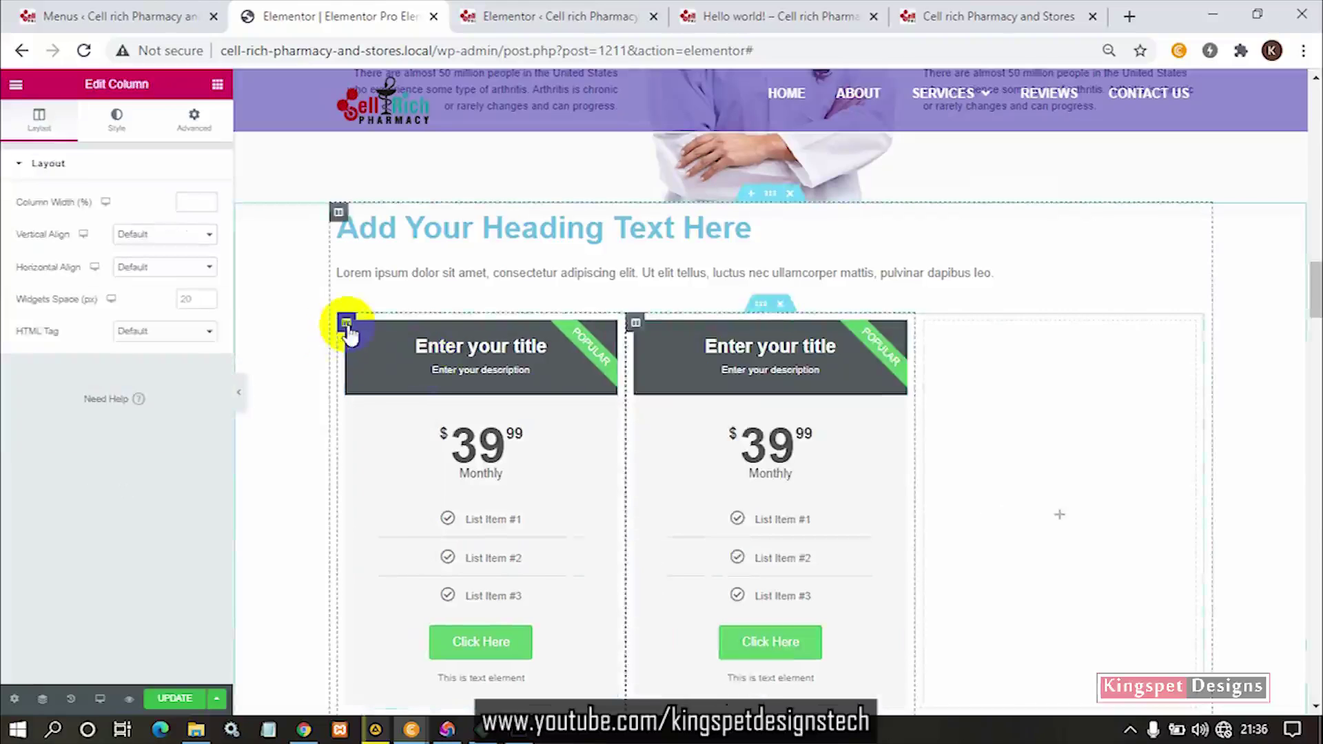
right_click(347, 325)
left_click(406, 360)
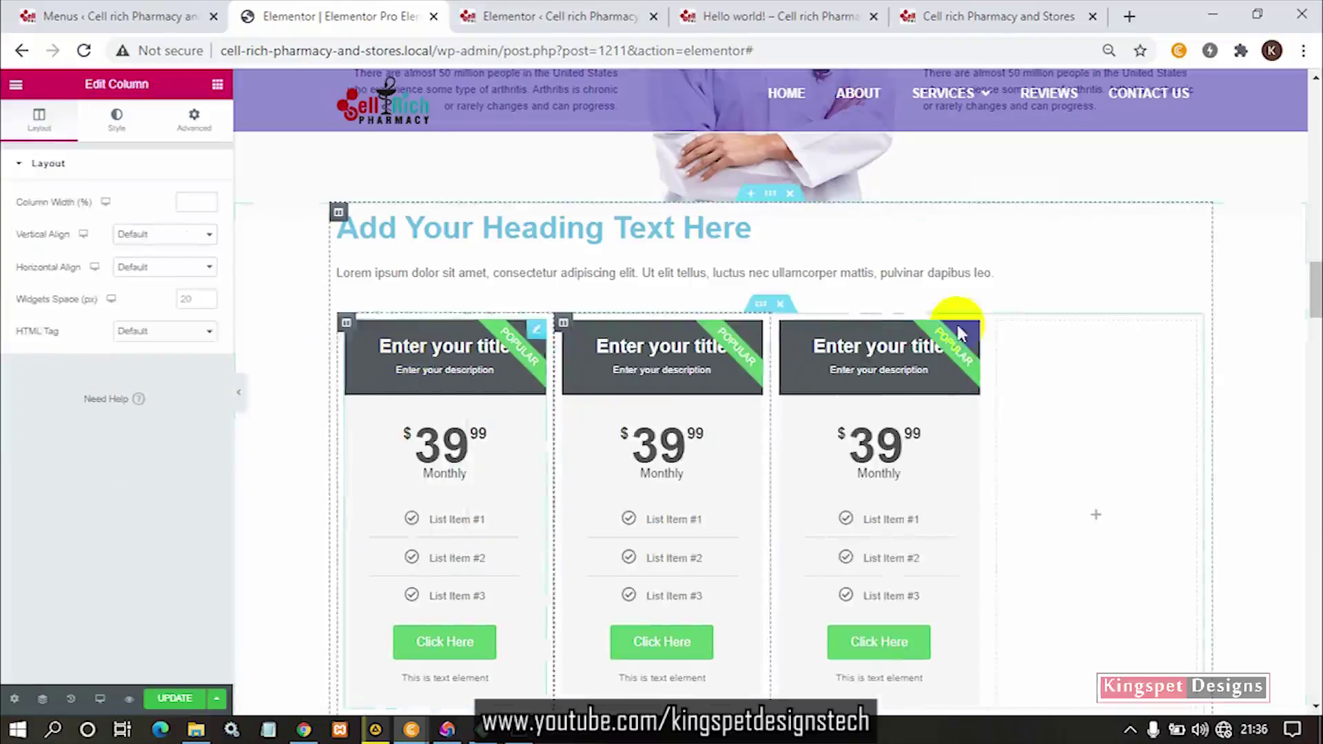
right_click(998, 324)
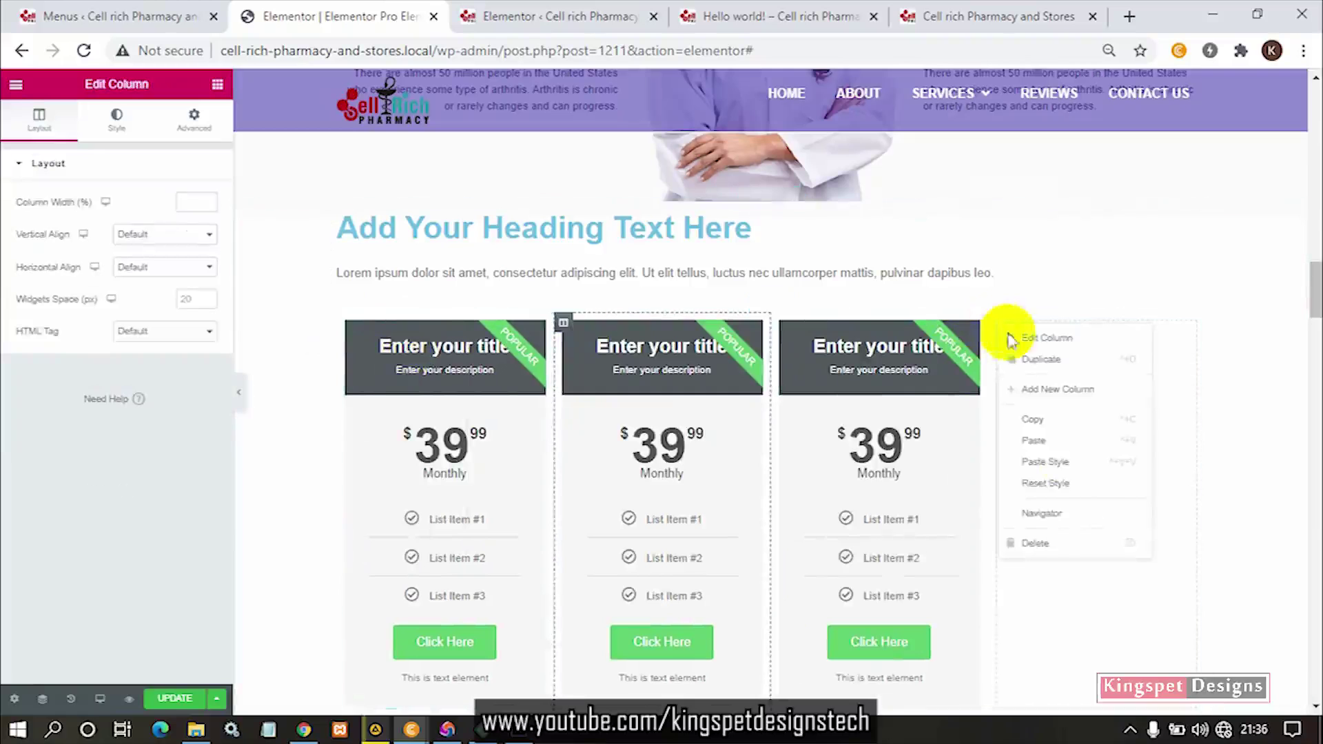
left_click(1046, 544)
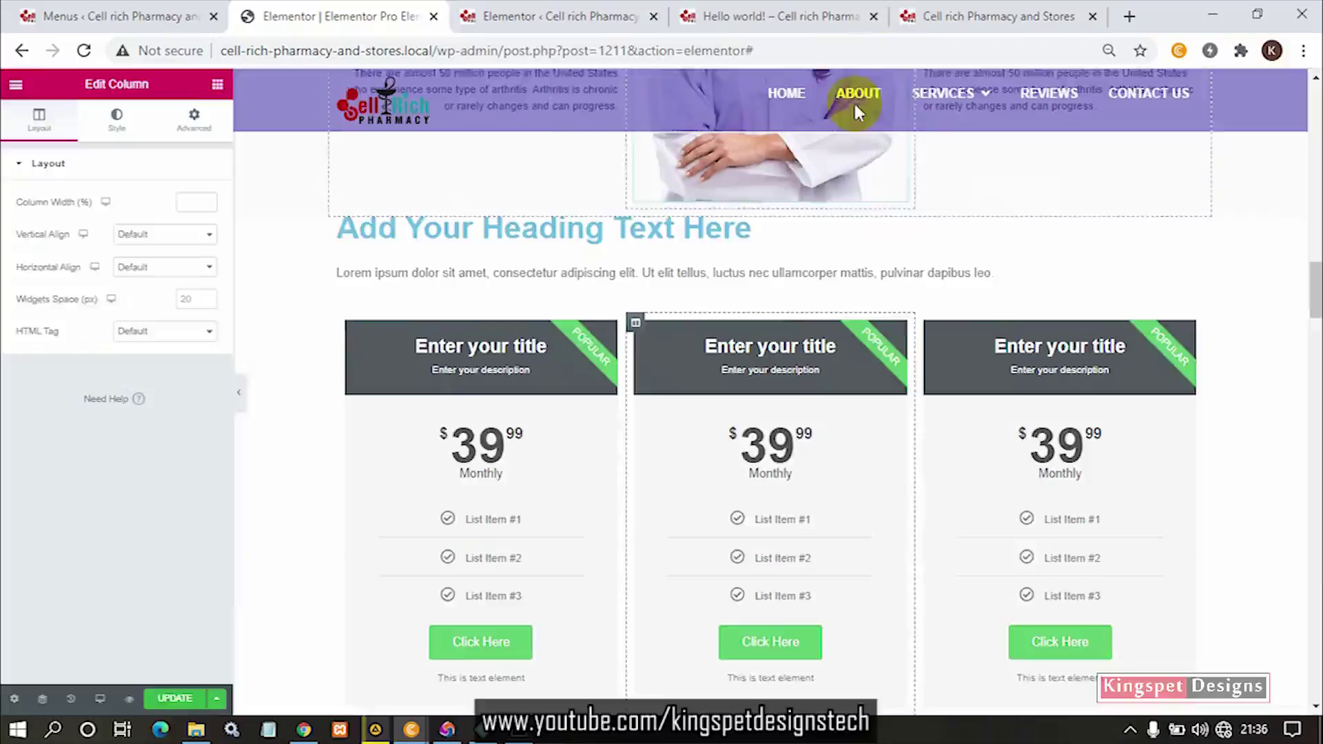
Copy the title "Health Care Pricing Plans" from the reference page and replace the heading's placeholder text with it
left_click(922, 20)
left_click_drag(848, 253, 491, 253)
right_click(501, 258)
left_click(546, 269)
left_click(288, 18)
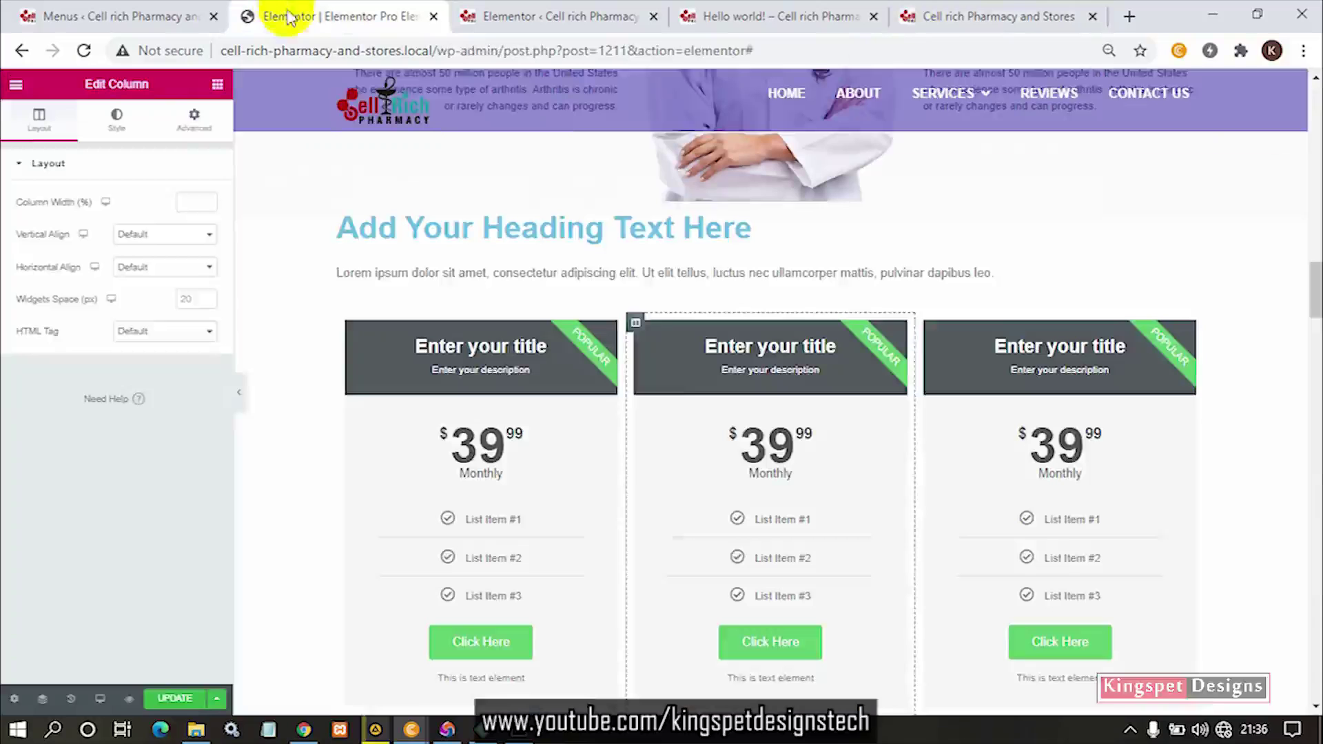
left_click(724, 228)
left_click(143, 241)
left_click_drag(177, 215, 4, 220)
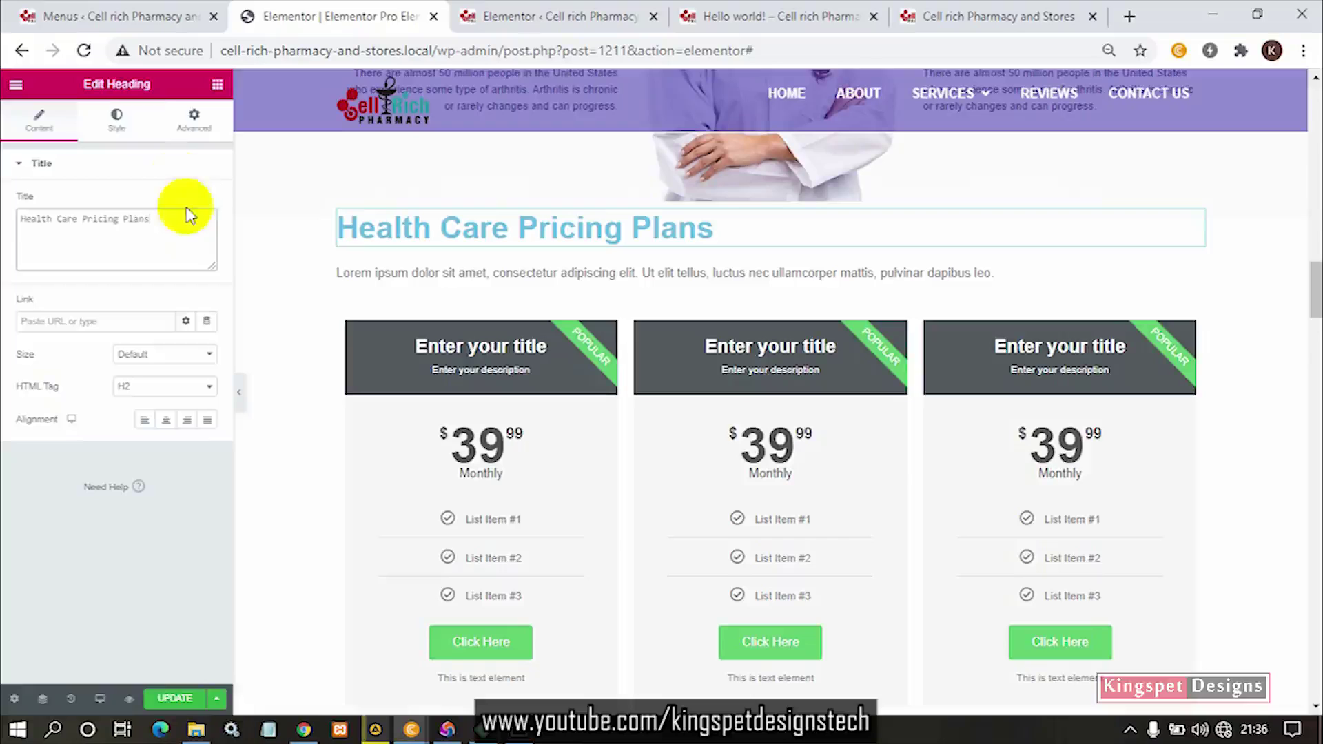
Center the "Health Care Pricing Plans" heading
left_click(126, 128)
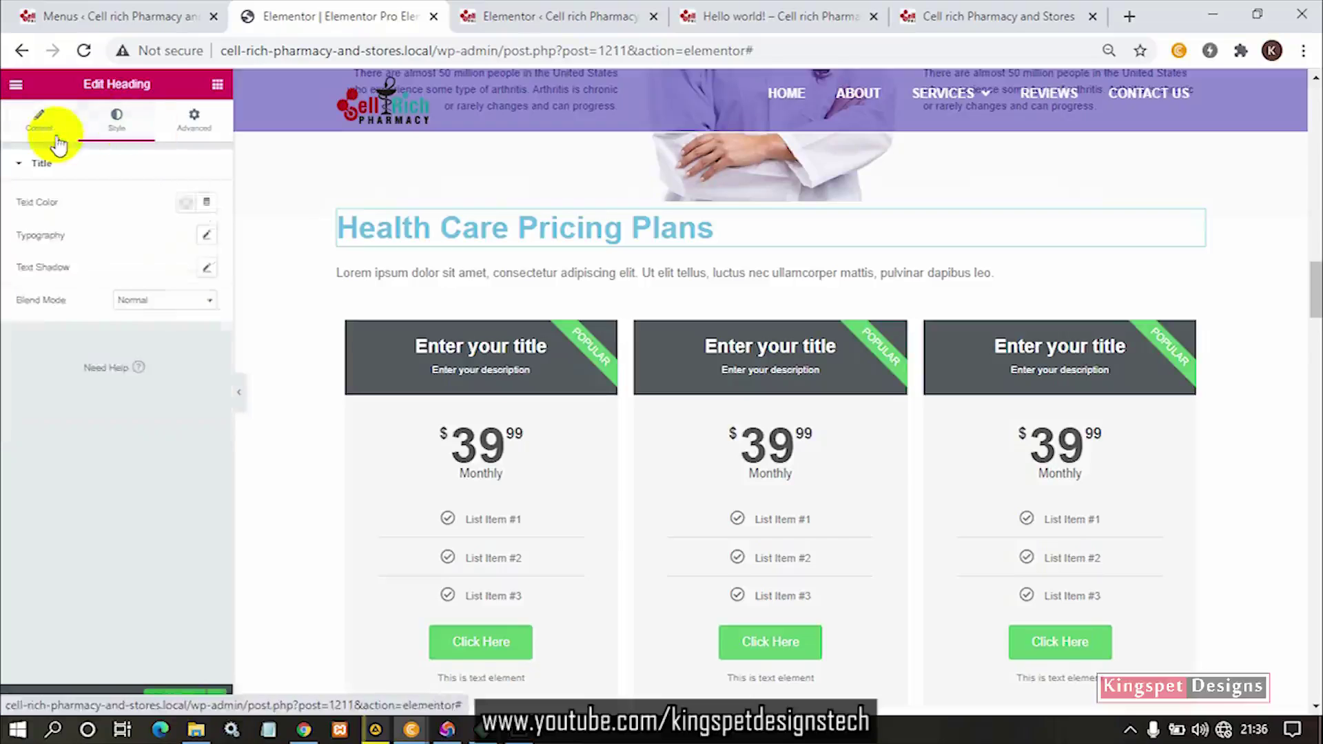
left_click(58, 138)
left_click(168, 421)
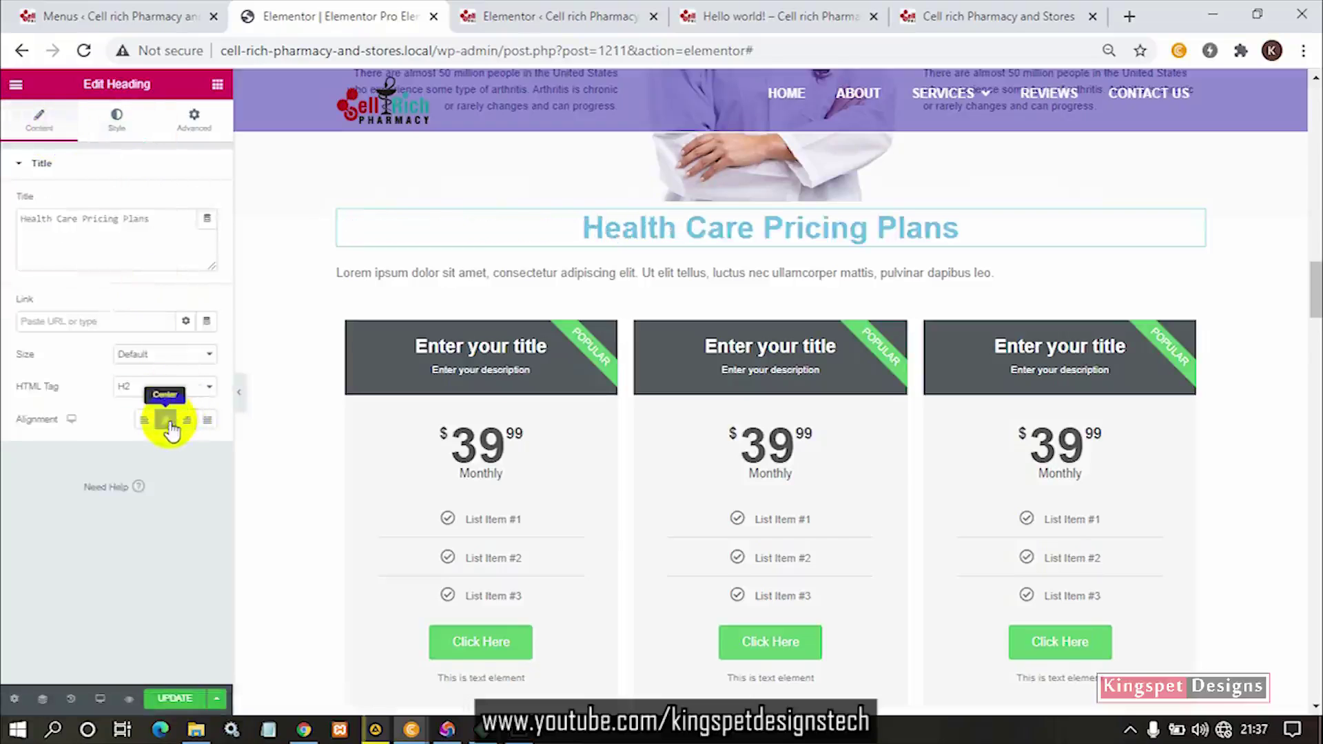
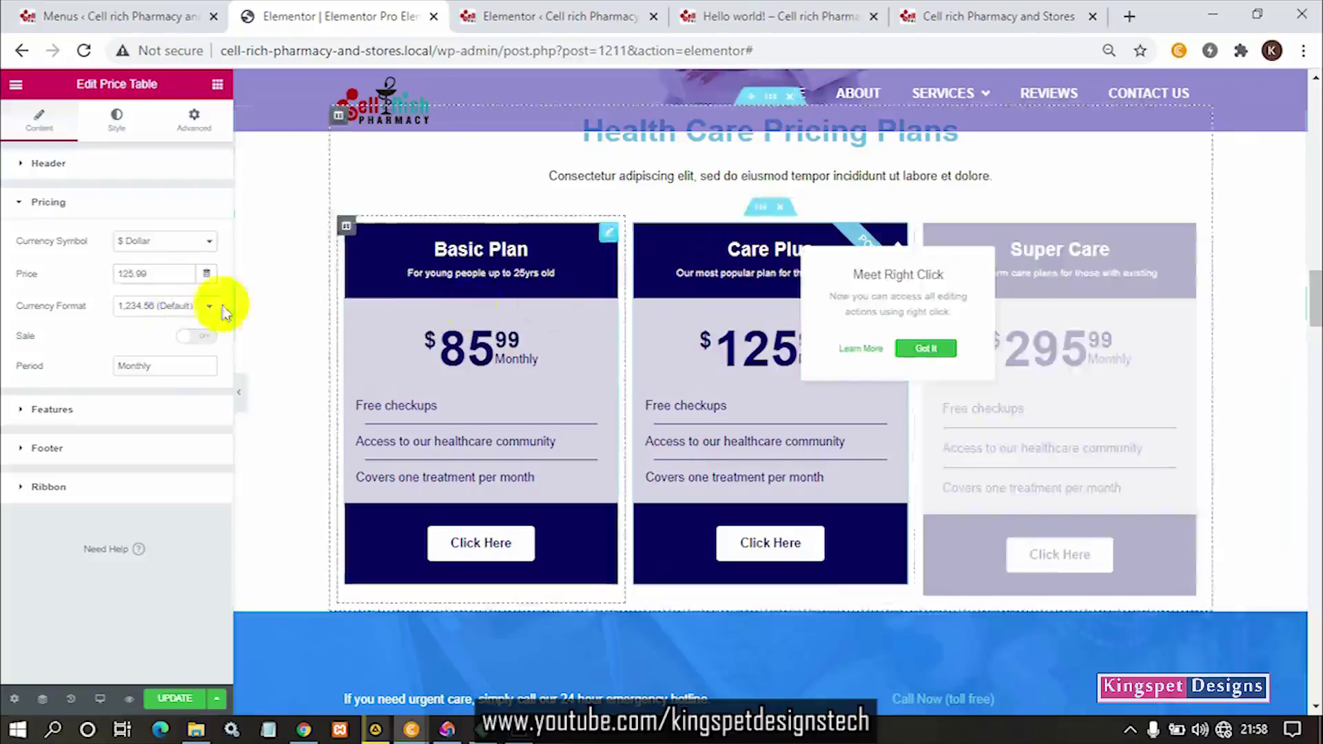
Set the Care Plus plan's price to 185.99 and update the page
left_click(126, 281)
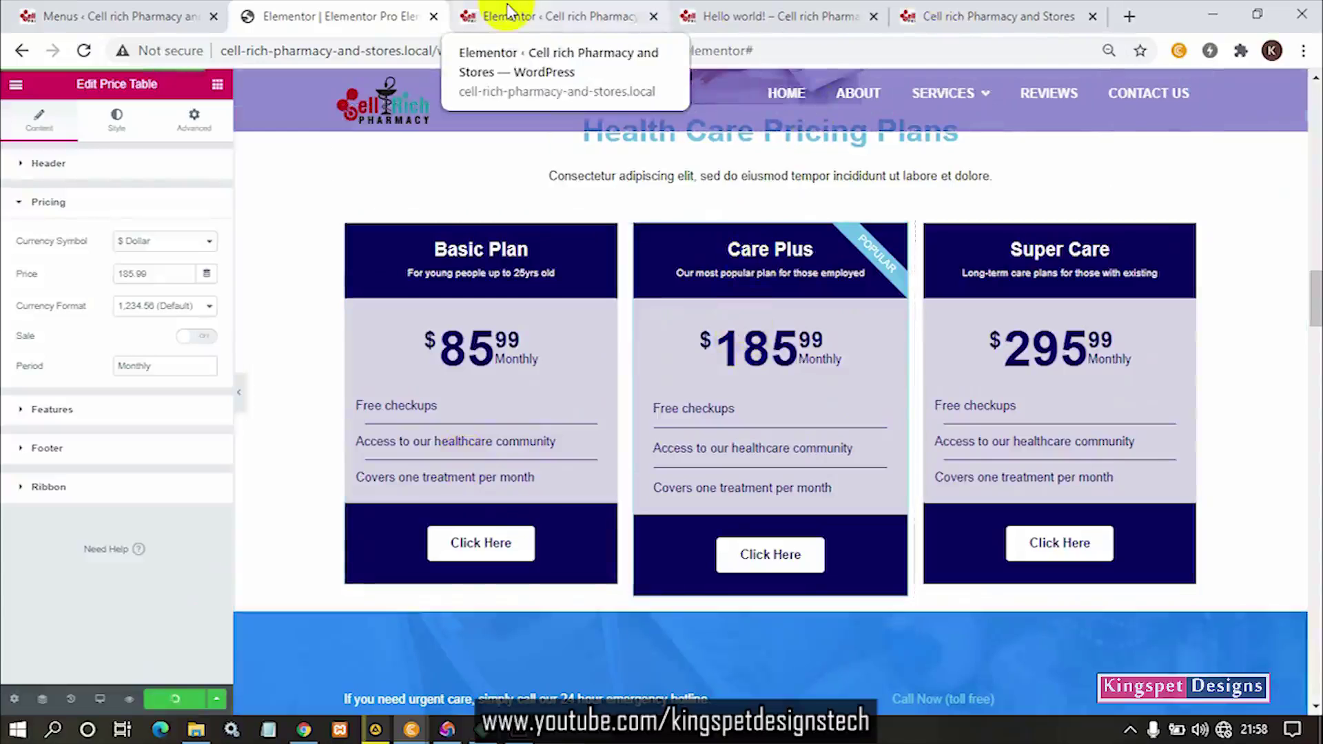
Open a preview of the page and examine the Health Care Pricing Plans section with its three plans
left_click(562, 17)
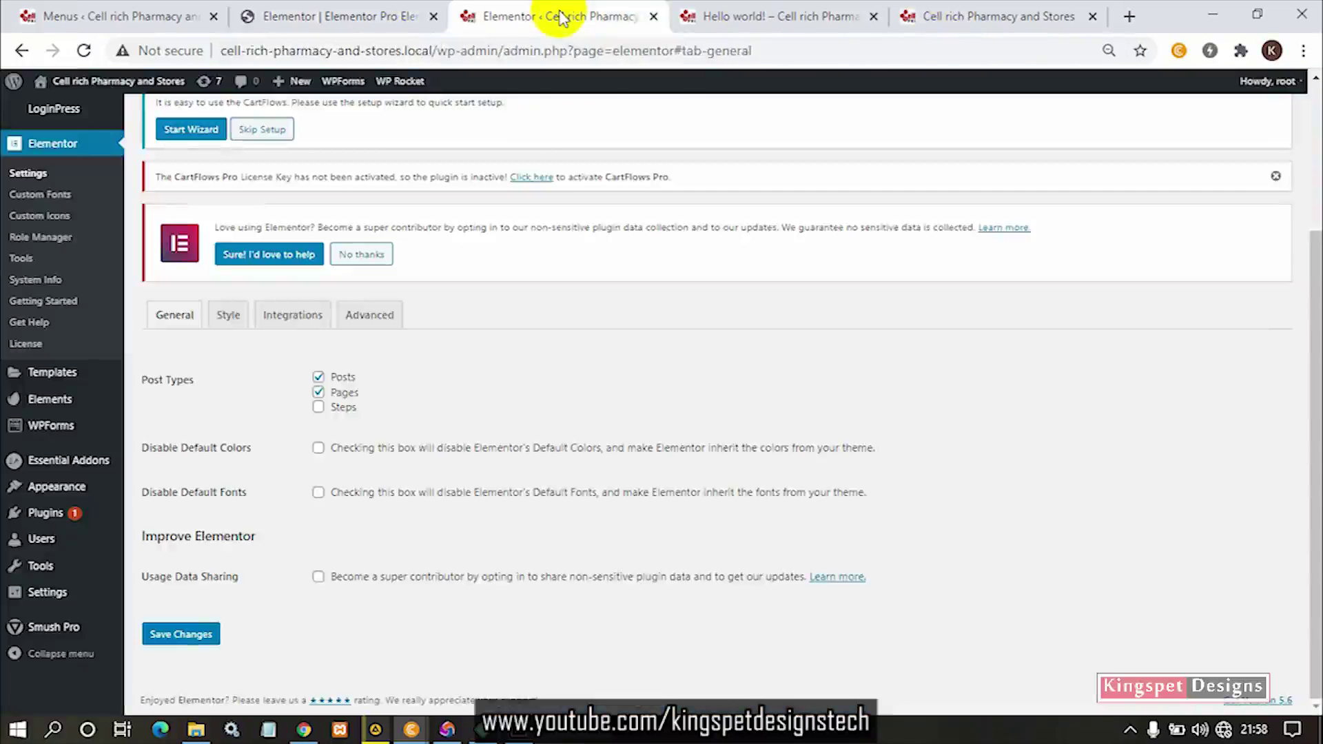
left_click(709, 13)
left_click(333, 16)
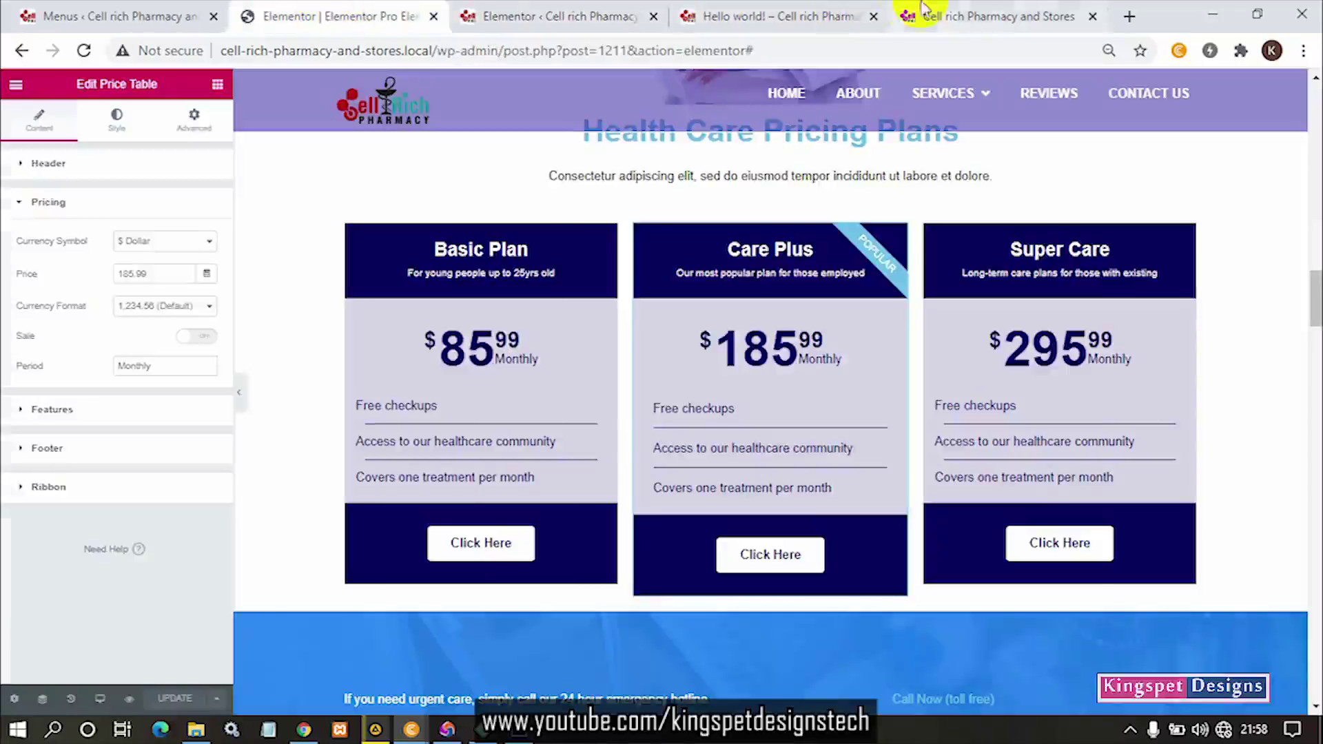
left_click(130, 700)
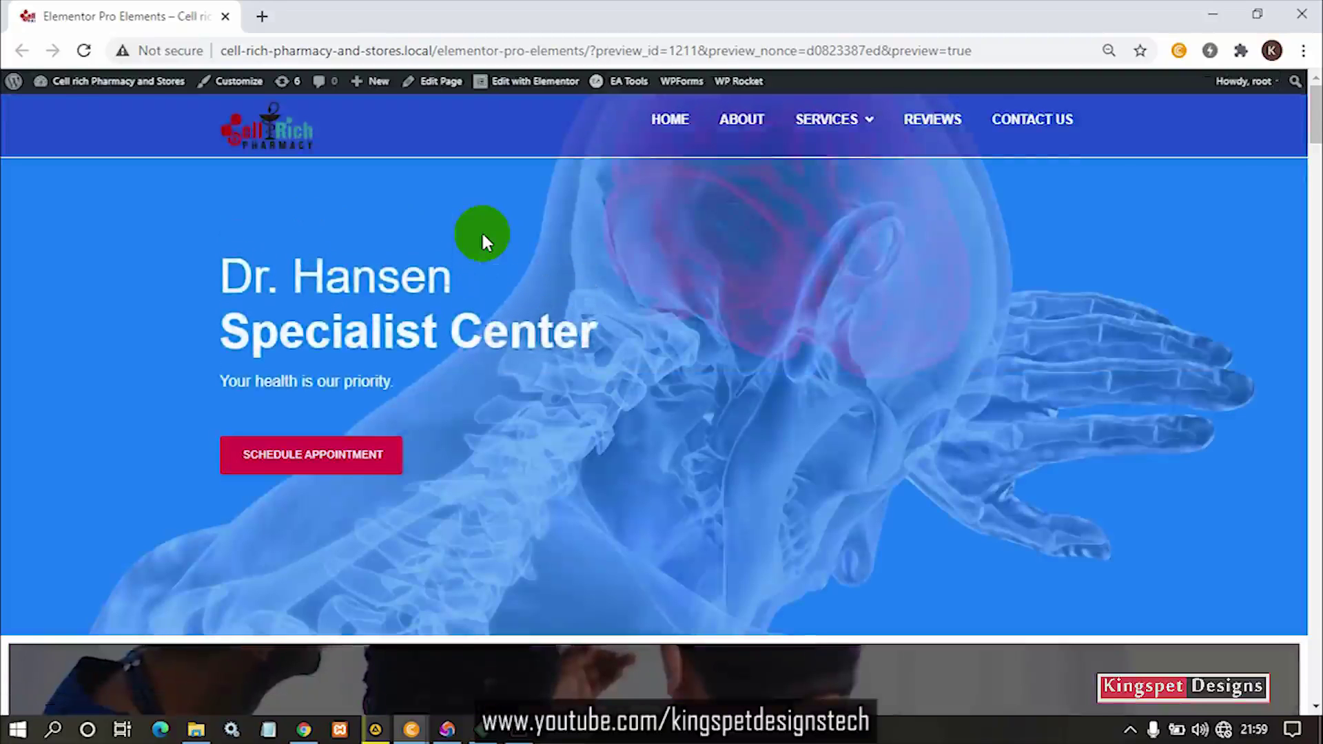
scroll(476, 277, "down", 12)
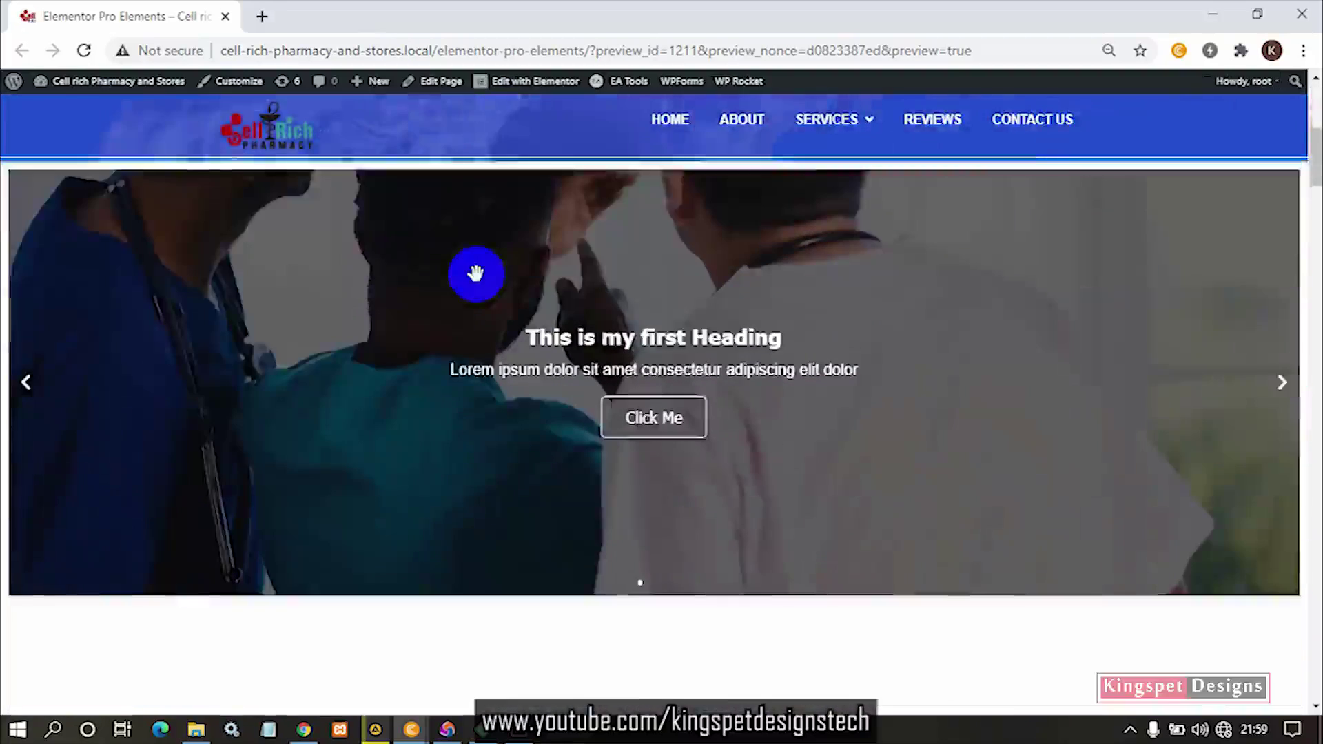
scroll(480, 279, "down", 12)
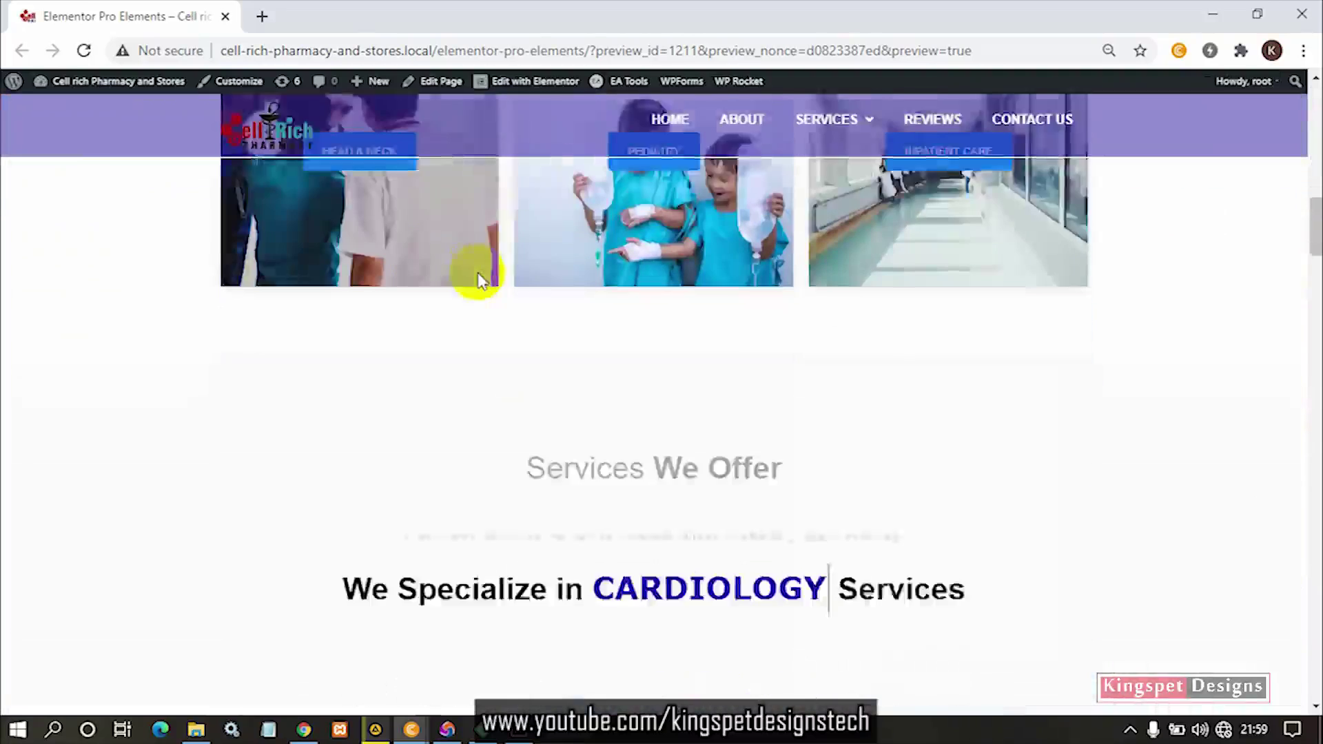
scroll(479, 277, "down", 3)
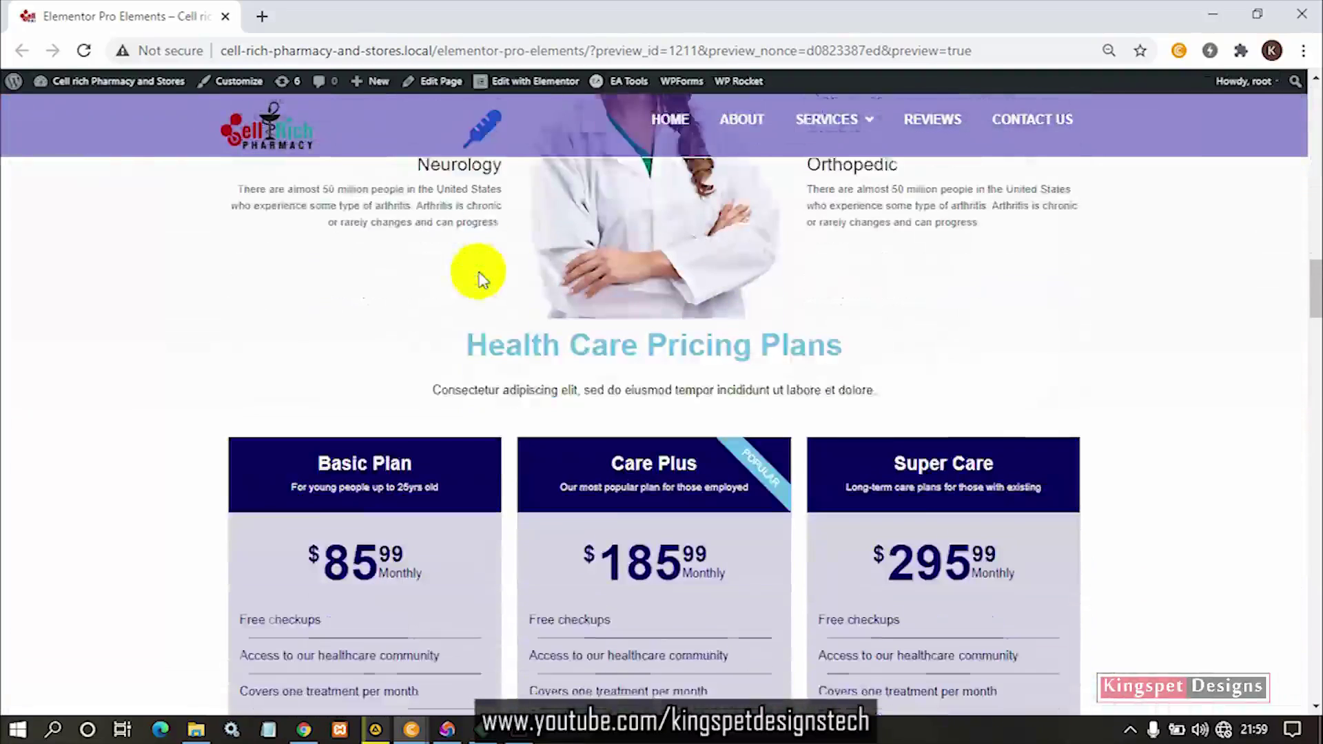
scroll(611, 362, "down", 3)
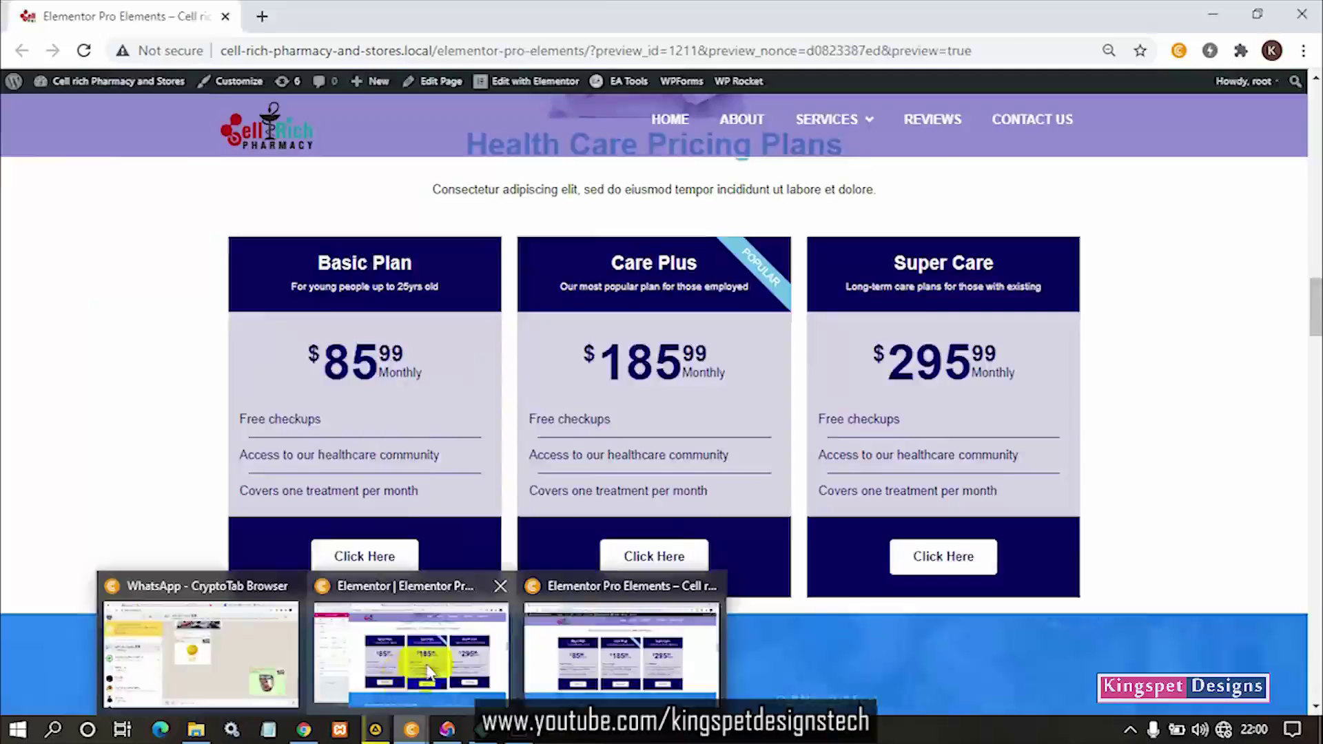
Return to the Elementor editor and set the Health Care Pricing Plans section's padding to 50 px on all sides
left_click(399, 606)
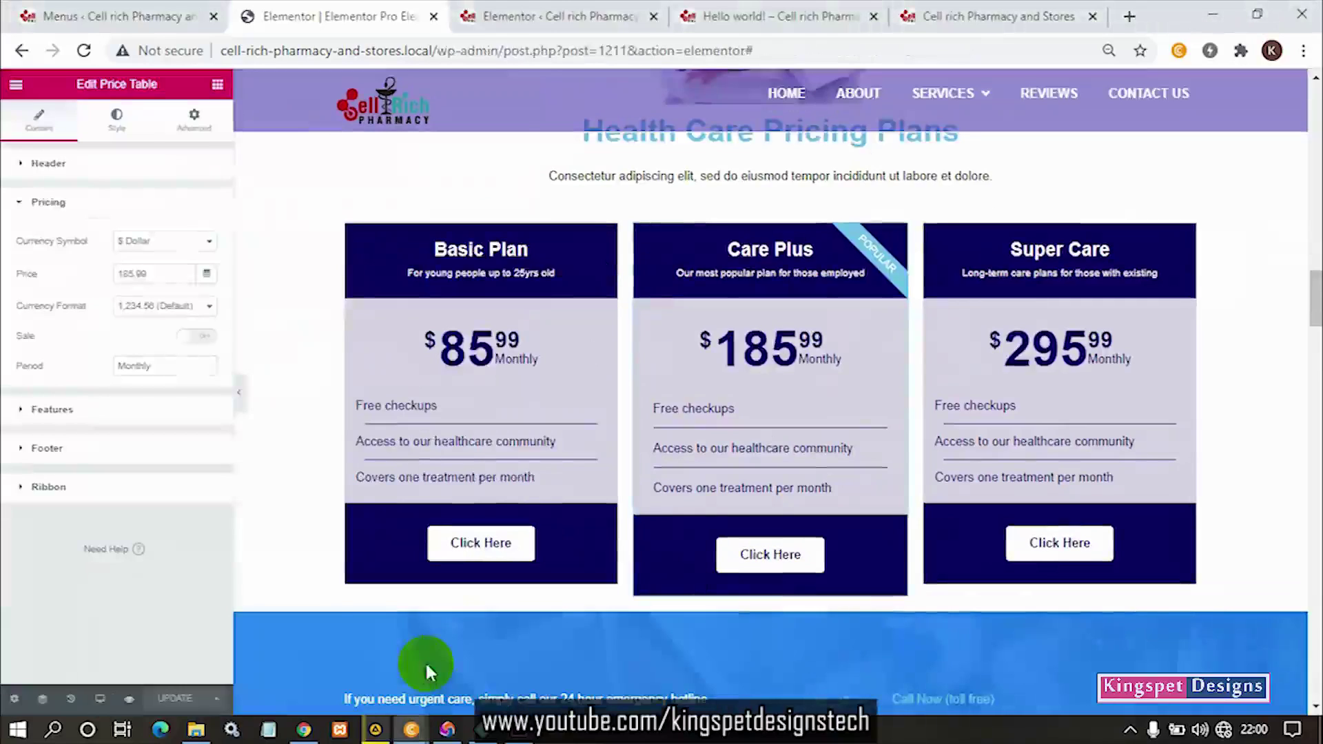
scroll(624, 434, "up", 3)
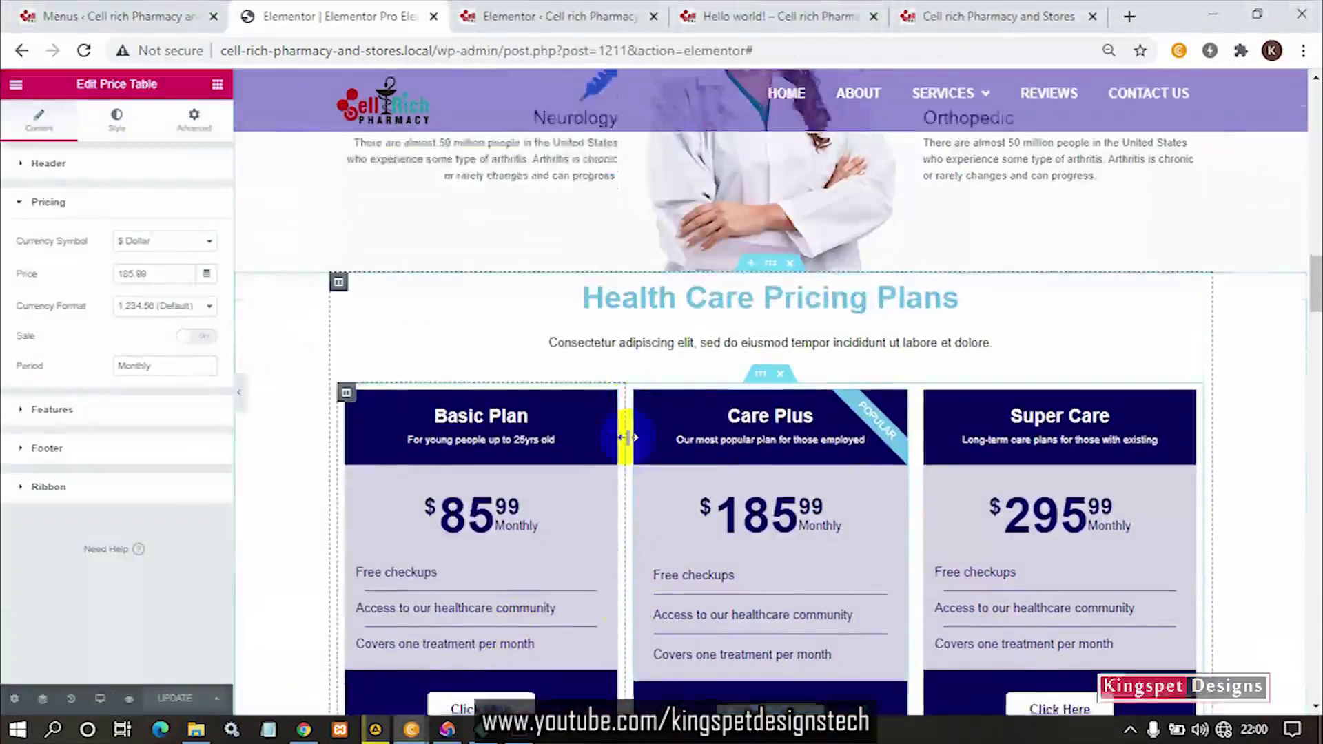
left_click(773, 292)
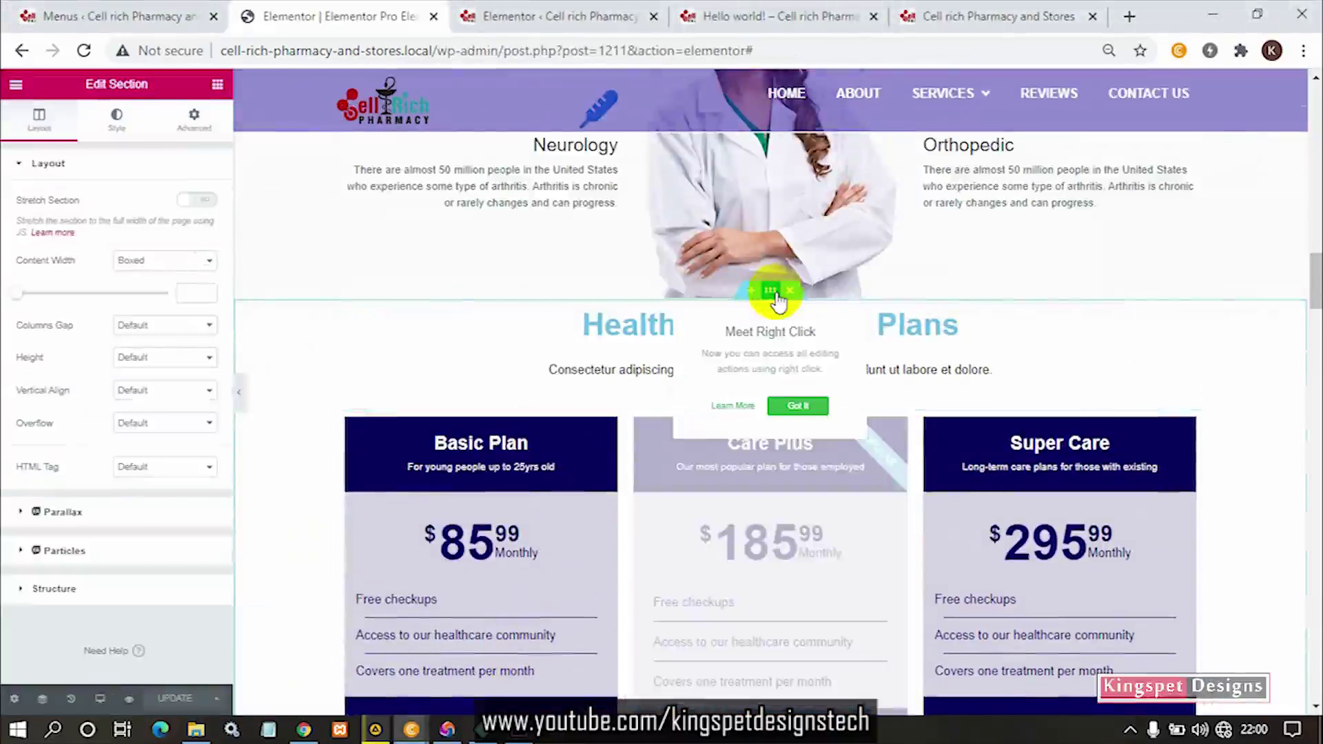
left_click(192, 117)
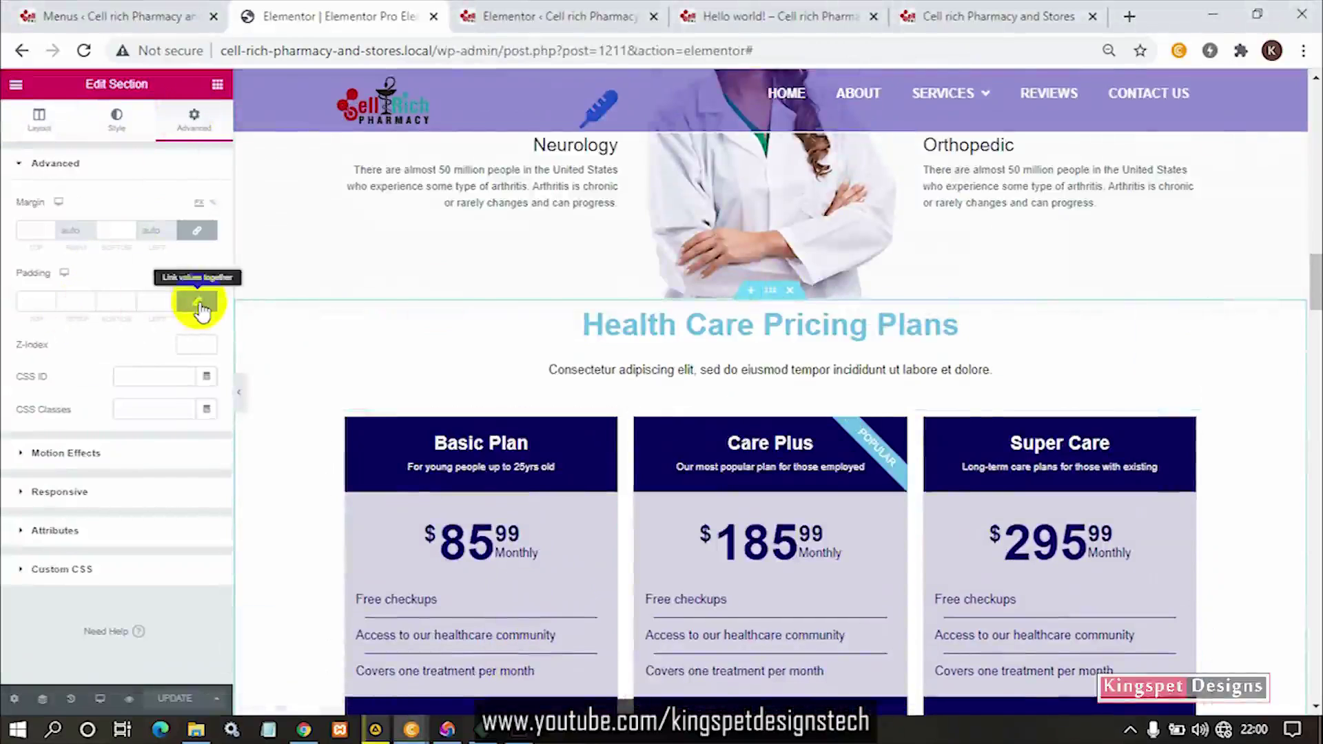
left_click(40, 302)
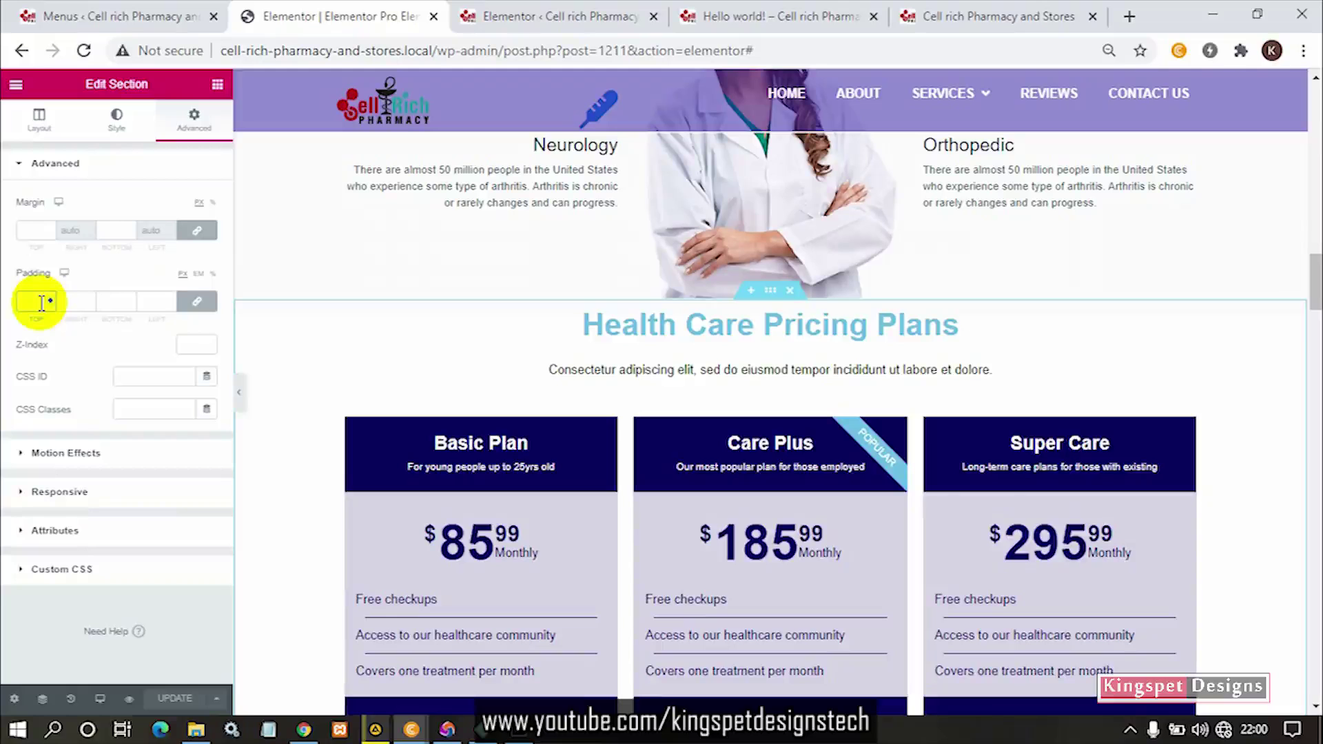
type("50")
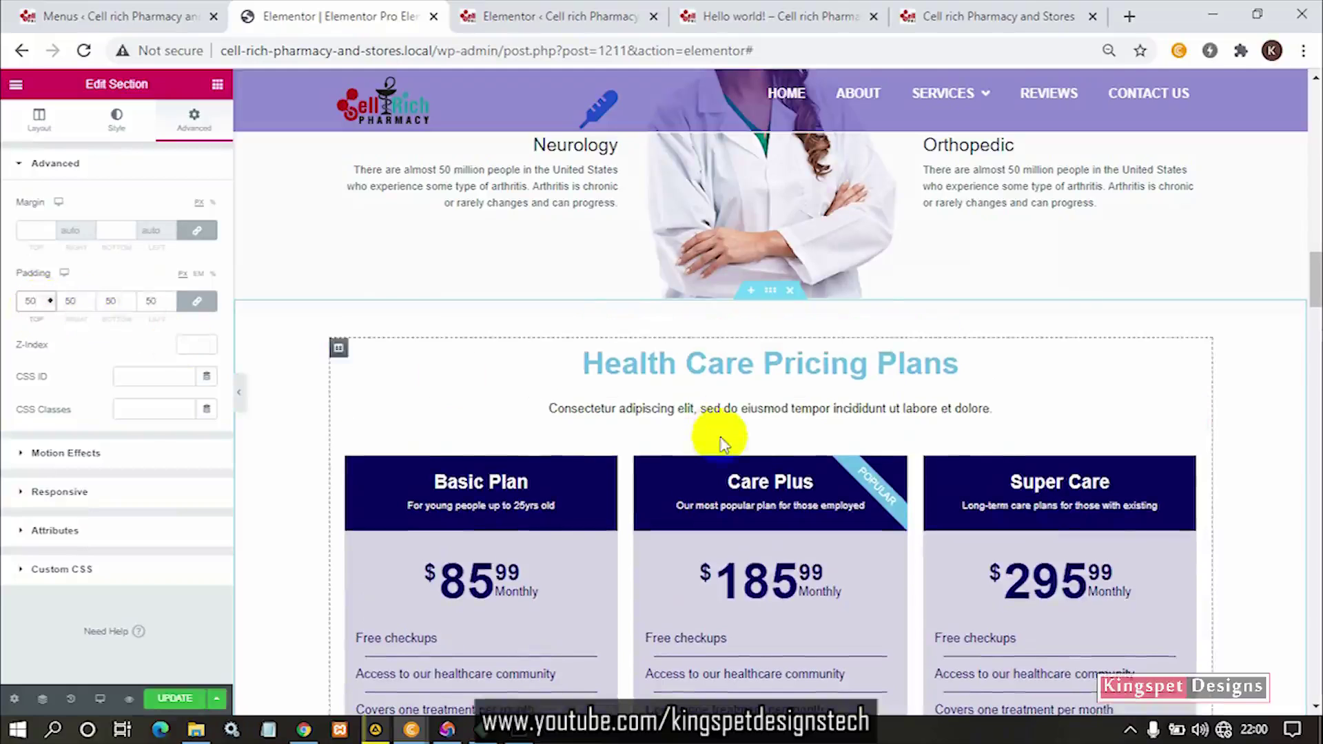
scroll(721, 443, "down", 2)
scroll(721, 443, "up", 1)
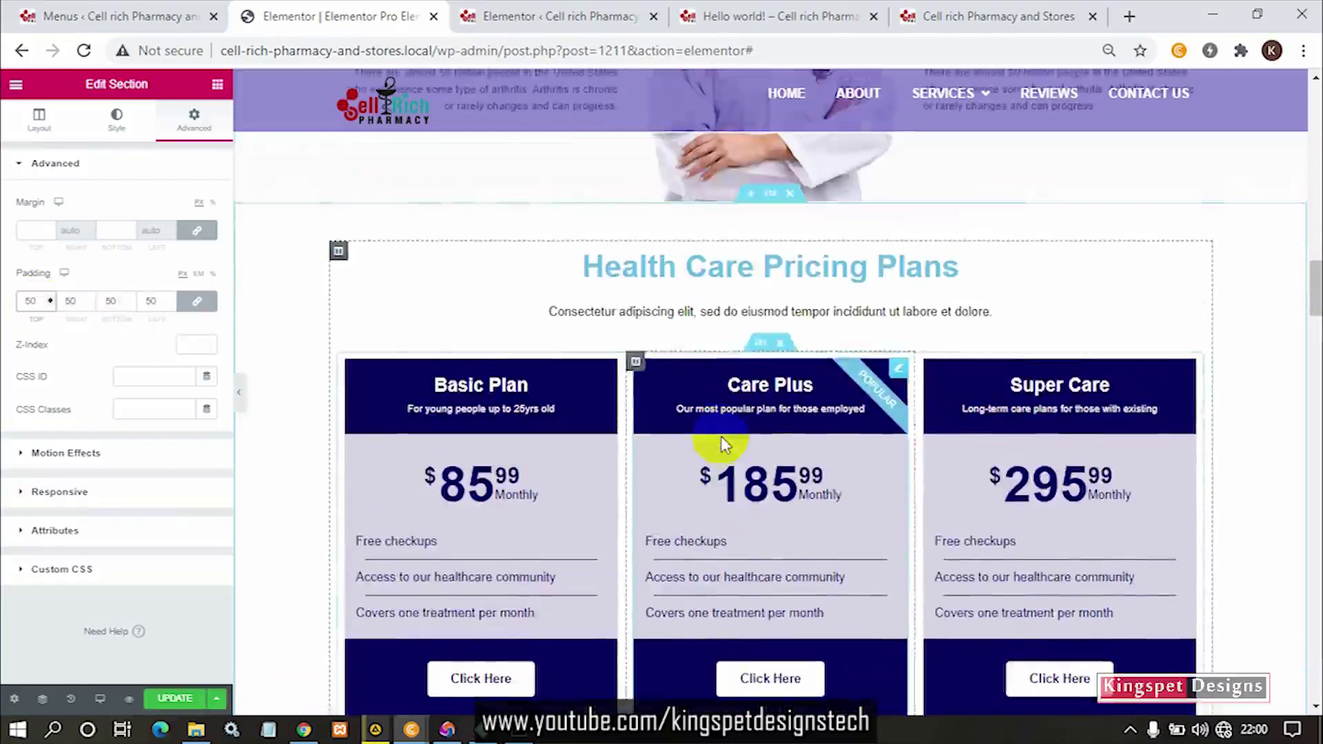
Log back in to the expired WordPress session with the saved username and password
left_click(762, 195)
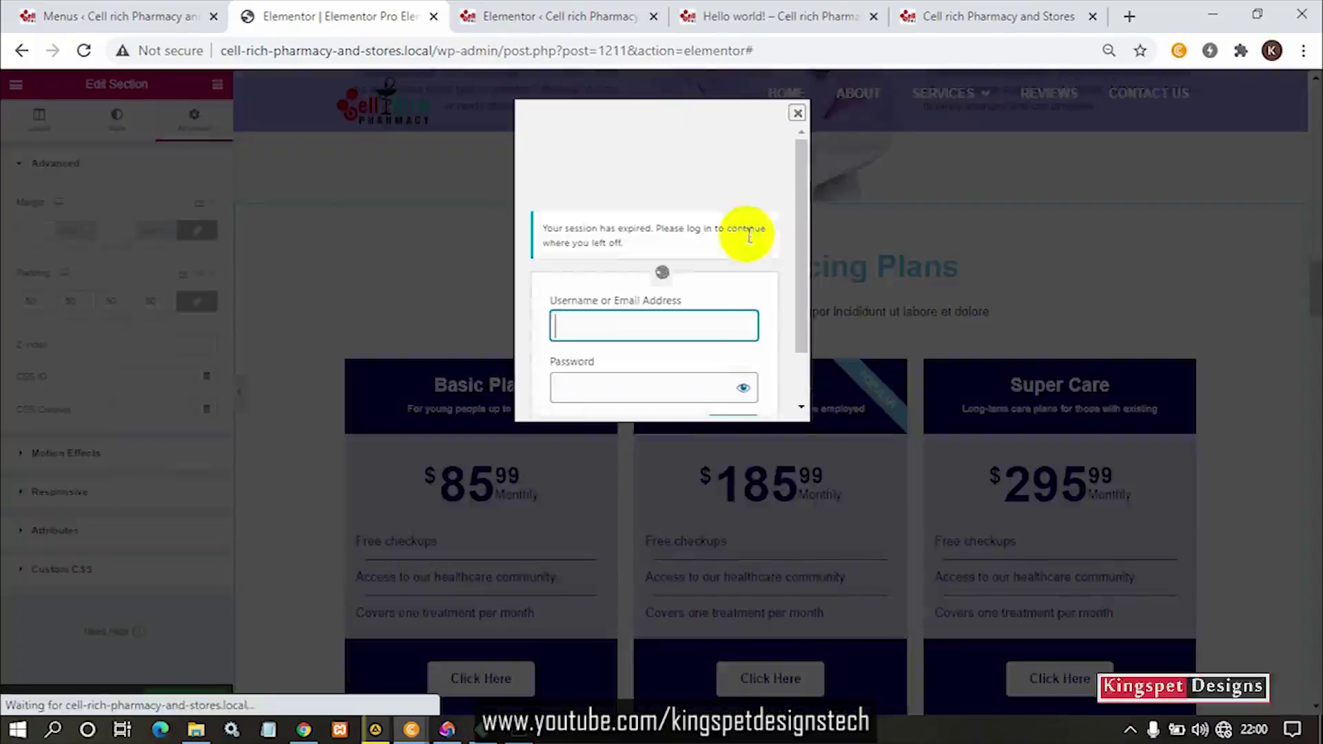
left_click(675, 327)
left_click(662, 372)
left_click(729, 428)
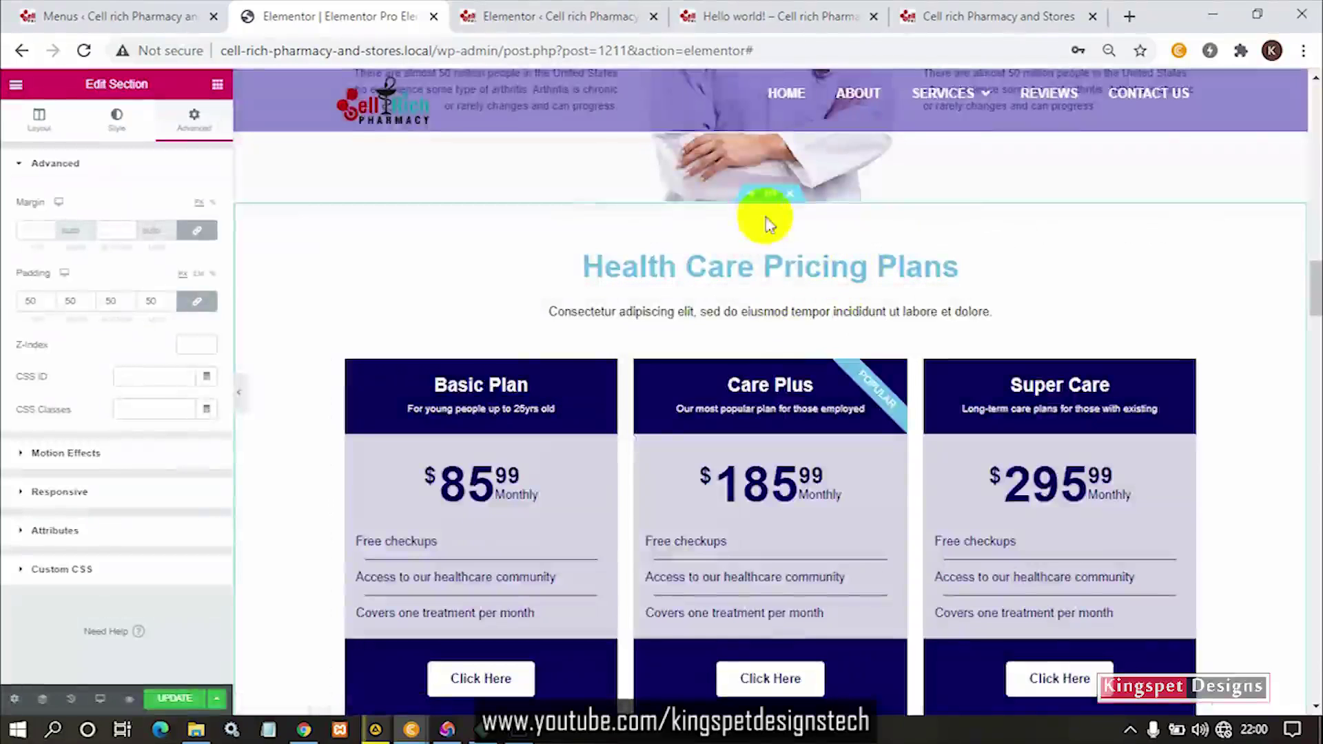
Give the Health Care Pricing Plans section a classic background in the saved translucent lavender colour #0A015C24
left_click(770, 196)
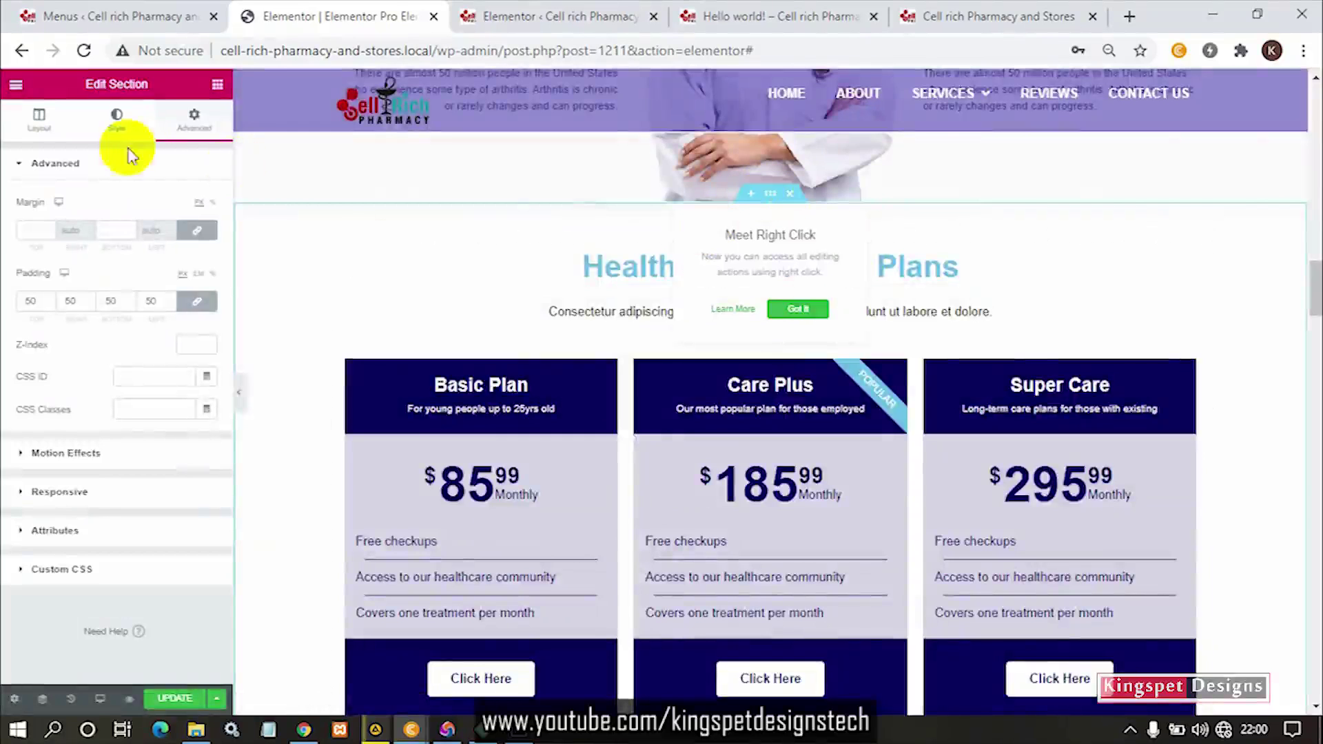
left_click(117, 124)
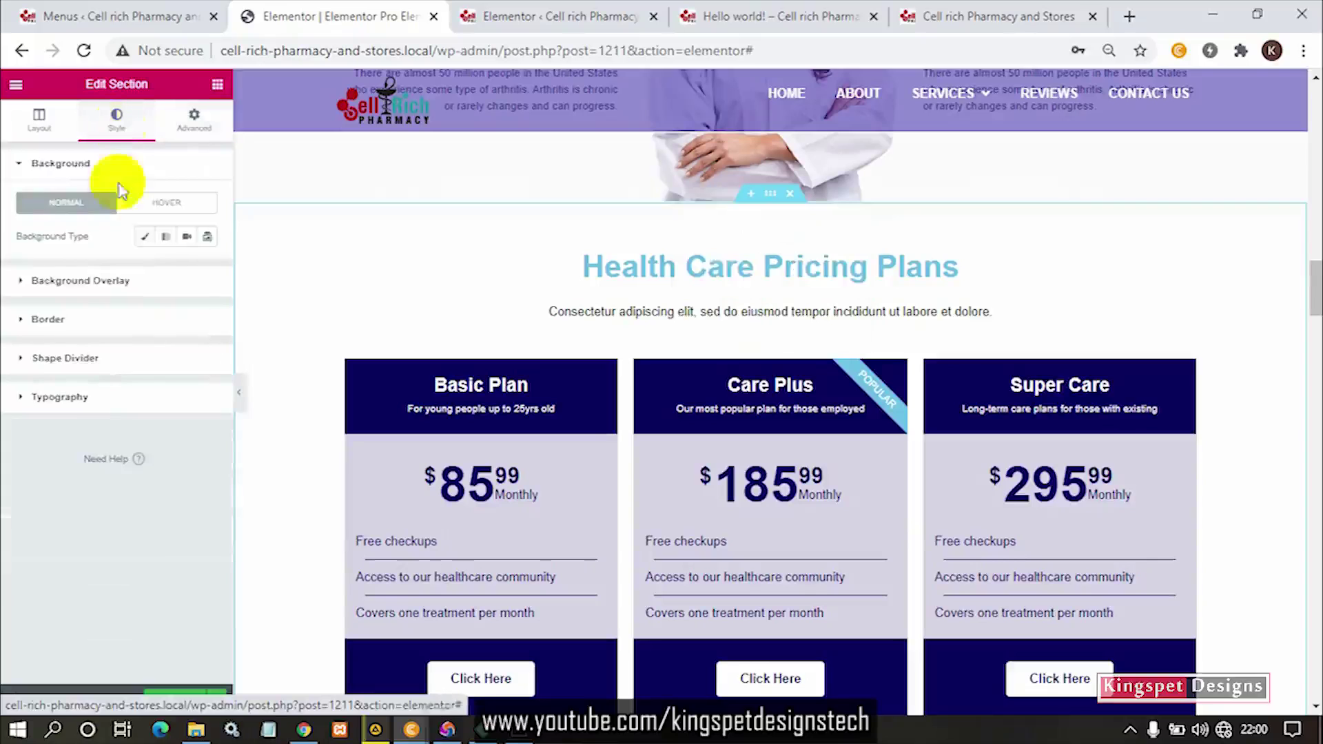
left_click(144, 236)
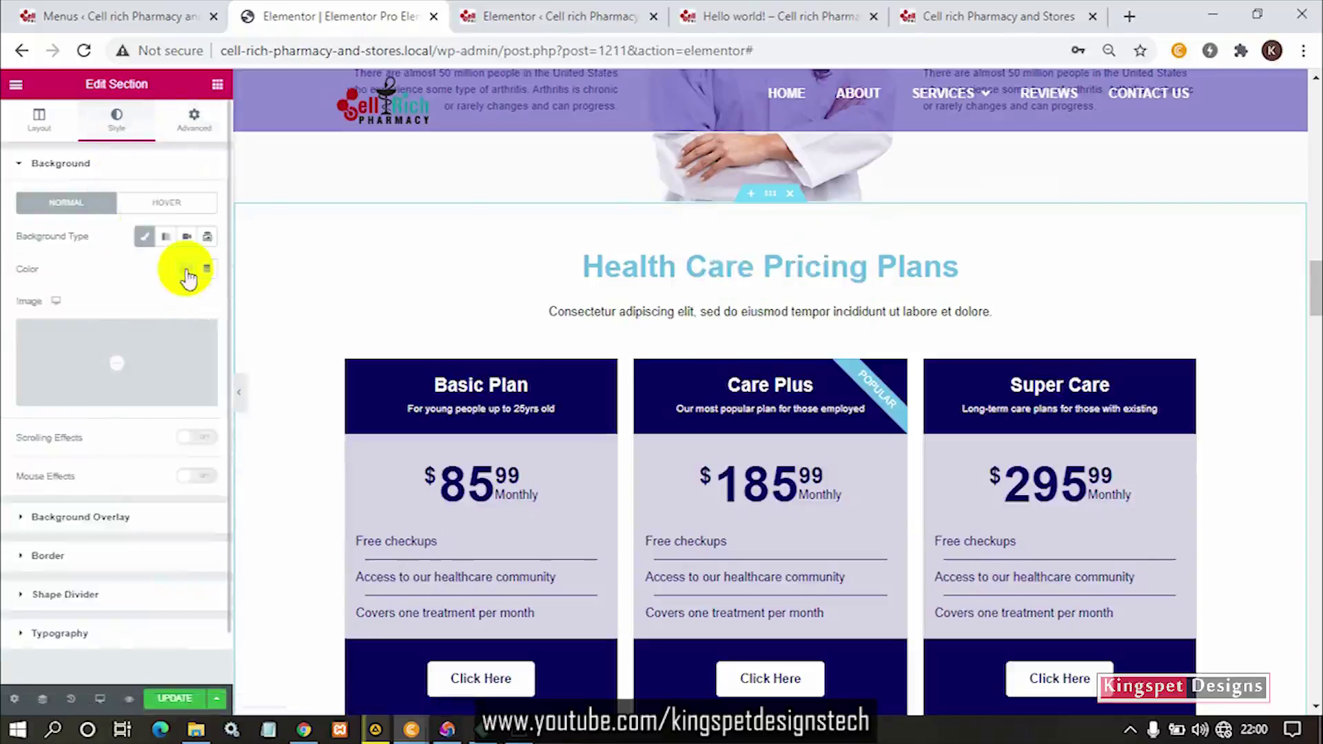
left_click(185, 269)
left_click(199, 328)
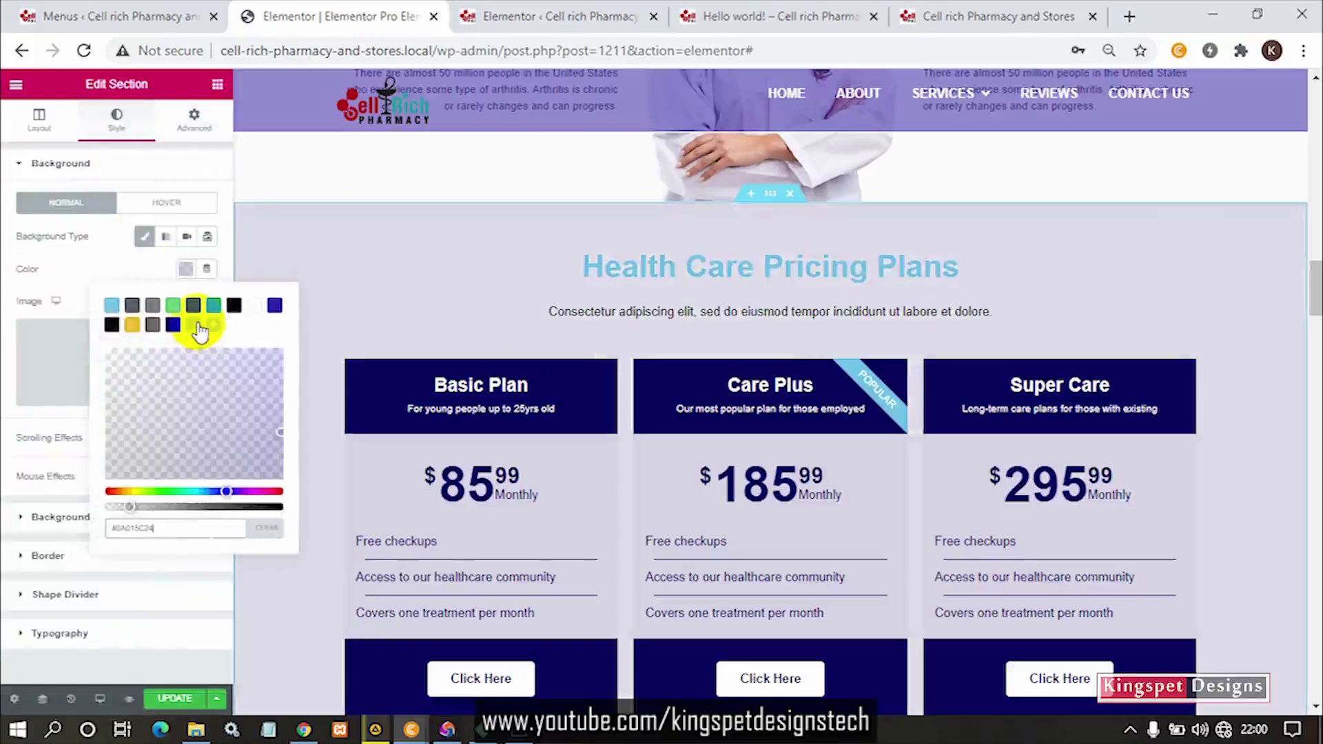
scroll(877, 531, "down", 3)
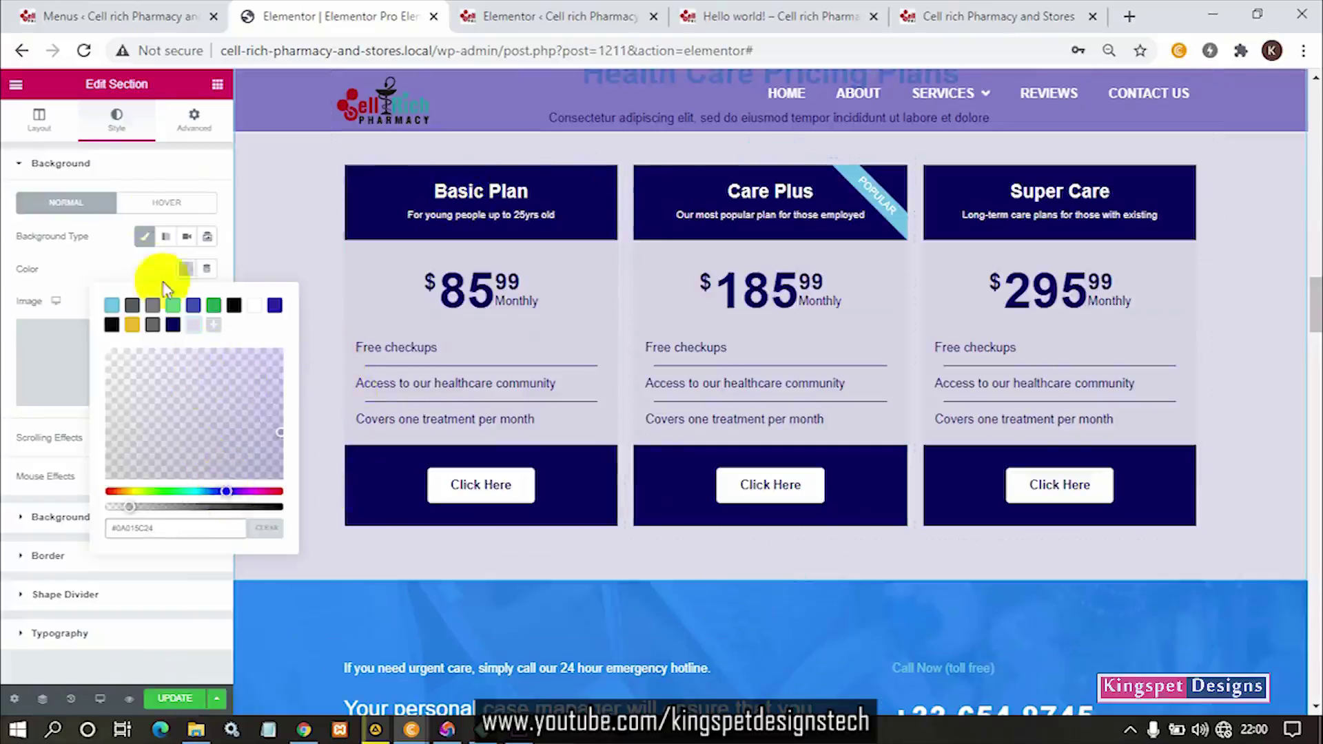
left_click(82, 271)
scroll(582, 497, "up", 3)
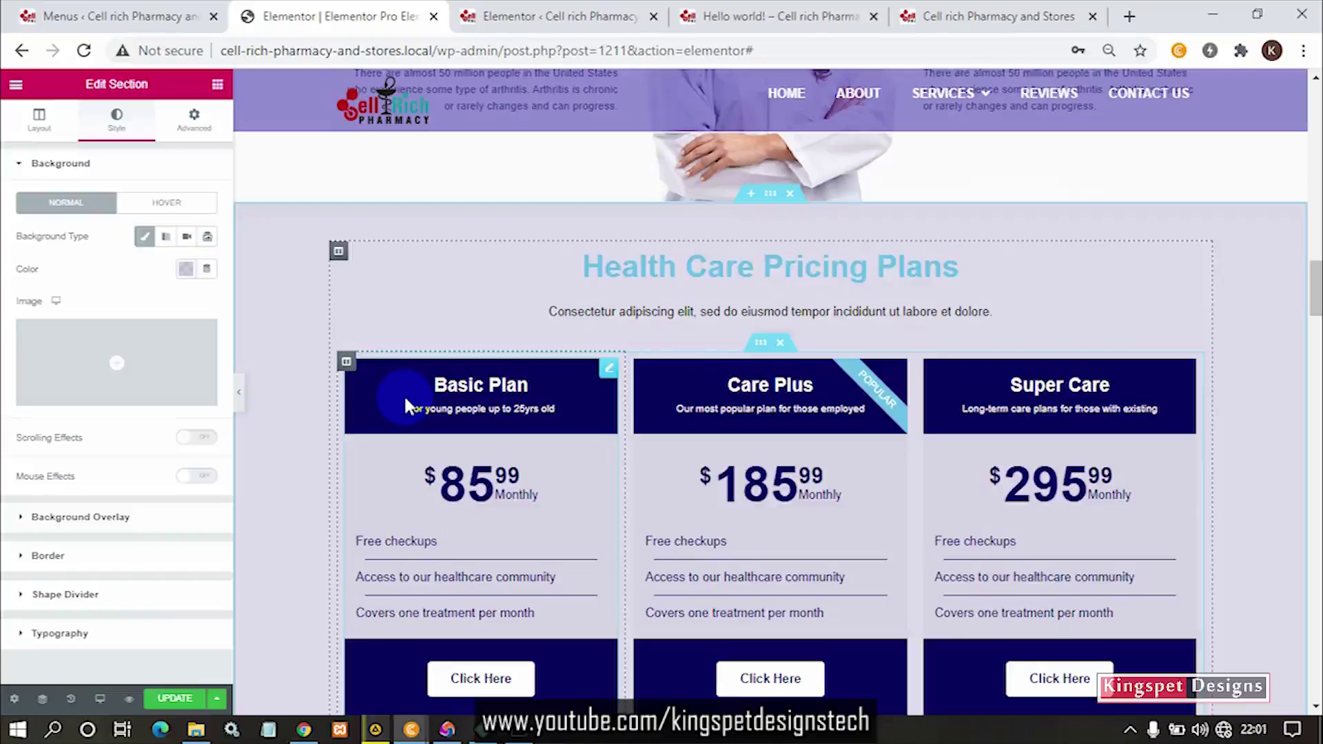
Set the "Health Care Pricing Plans" heading's text color to the saved dark navy #0A015C
scroll(548, 345, "down", 1)
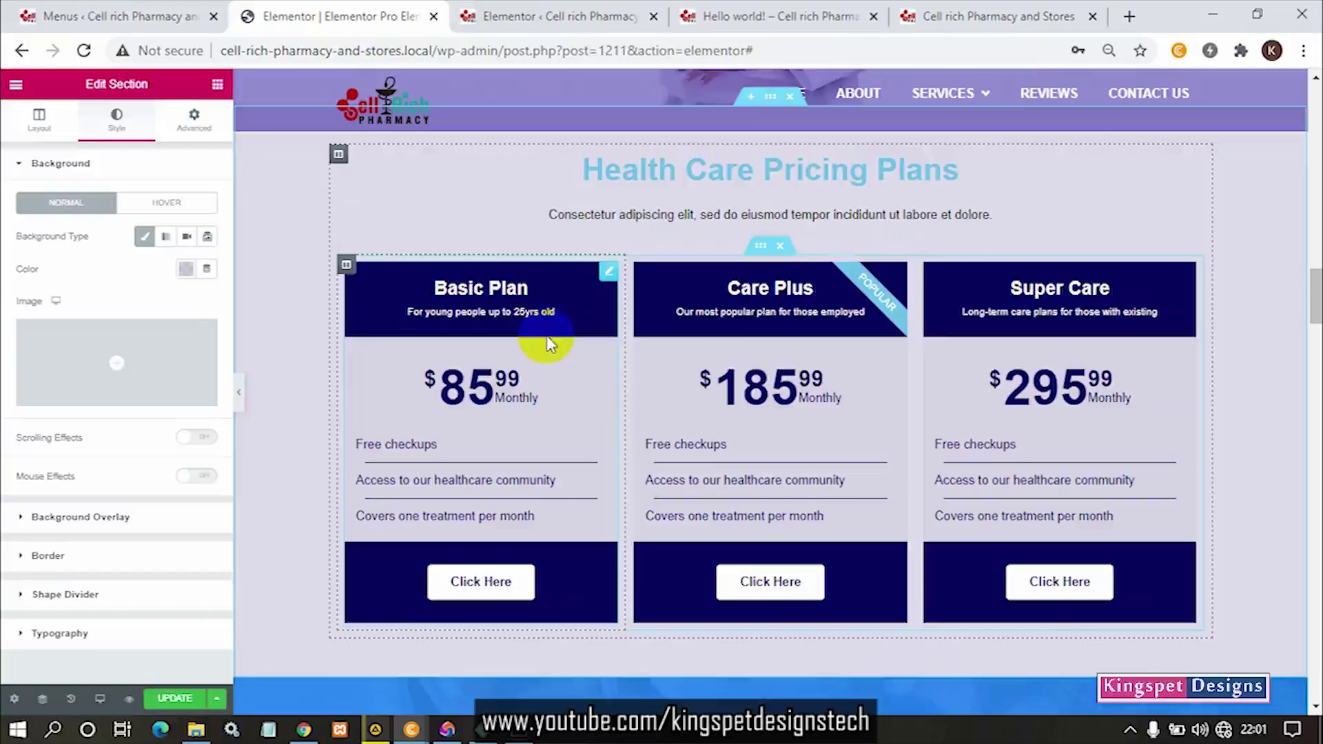
left_click(824, 170)
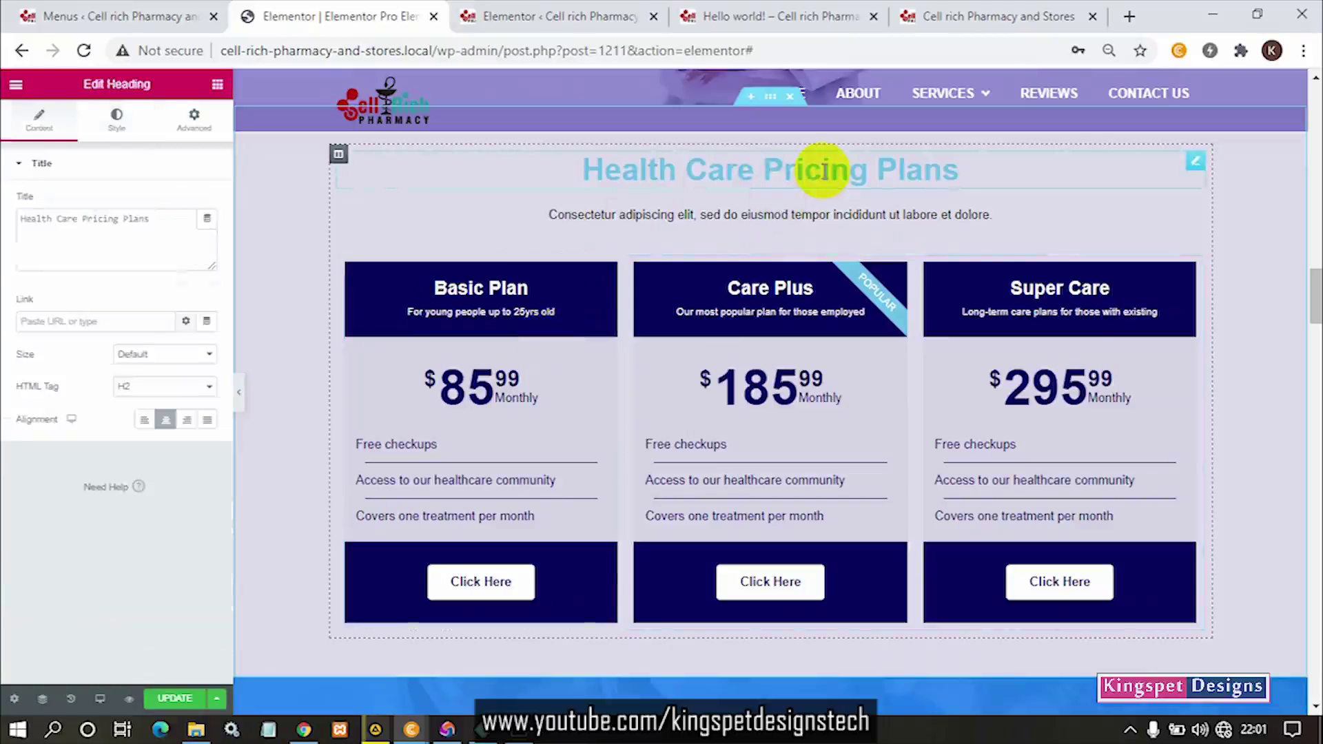
left_click(130, 135)
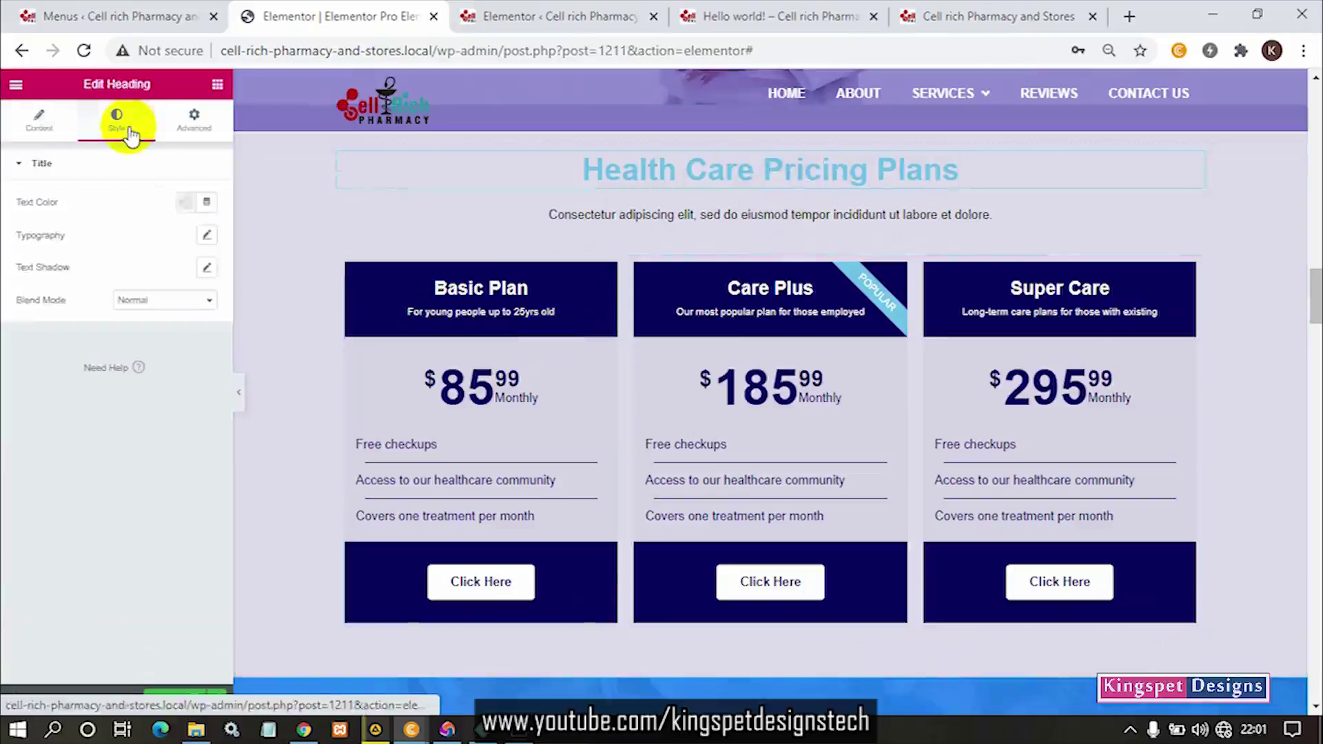
left_click(183, 204)
left_click(173, 259)
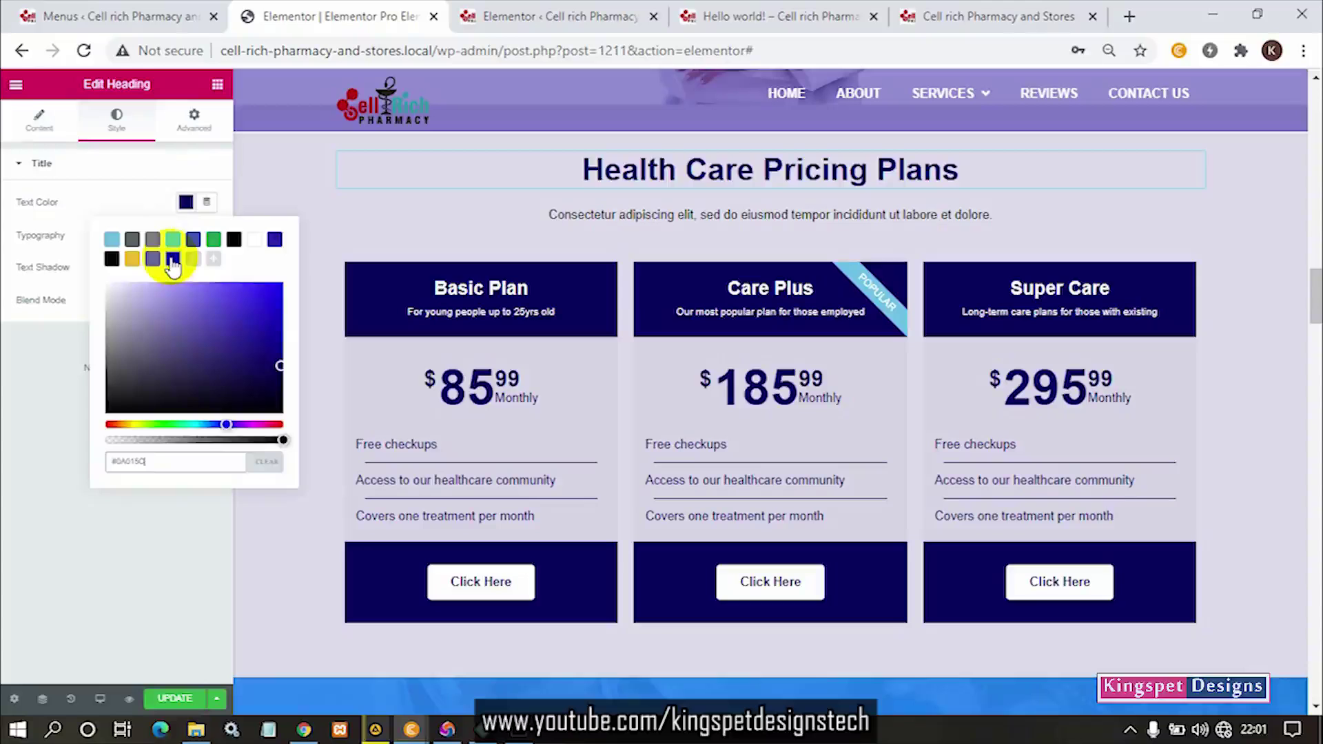
left_click(140, 203)
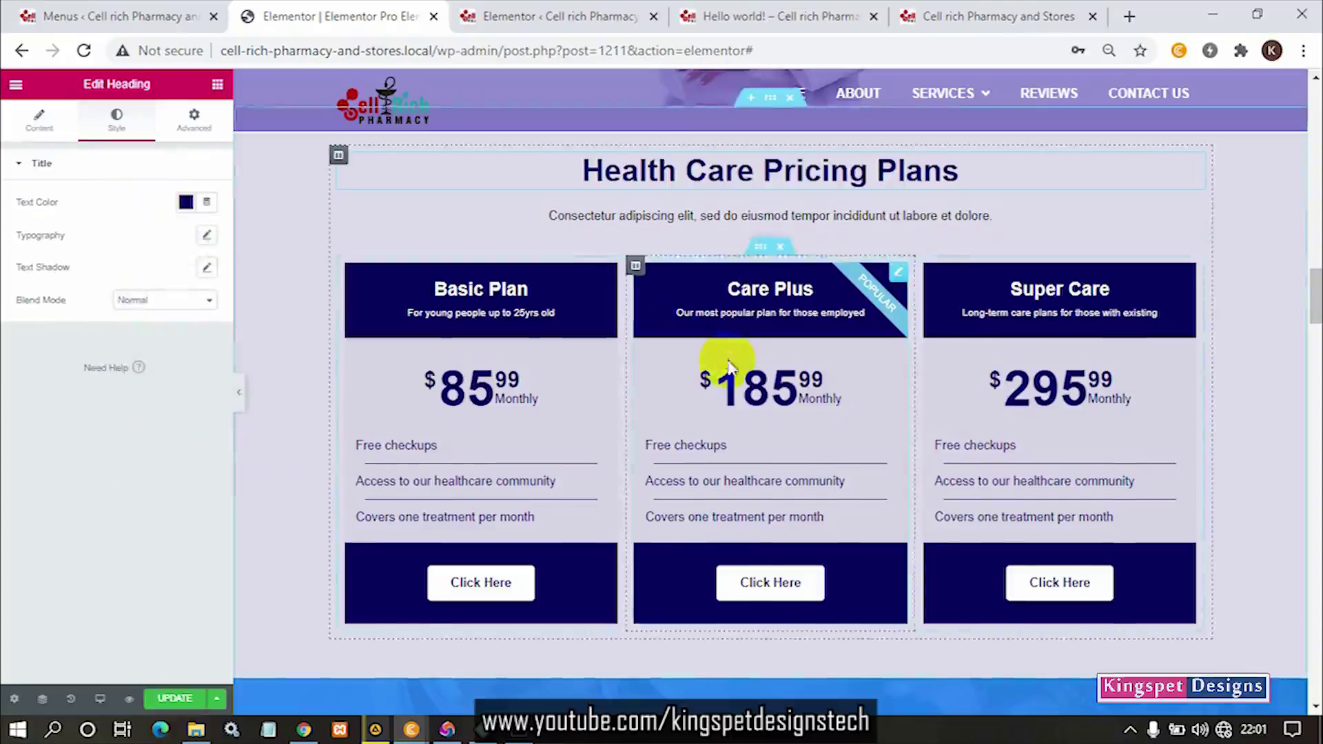
scroll(731, 369, "up", 1)
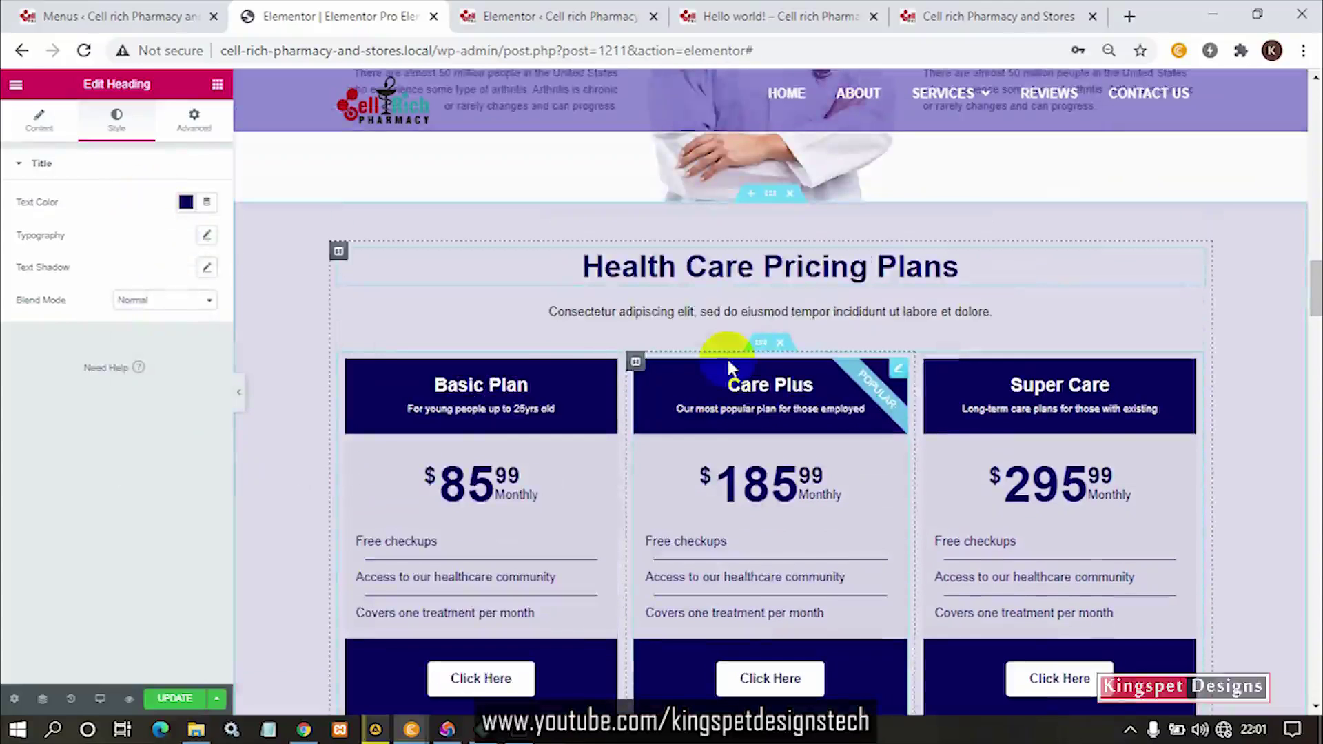